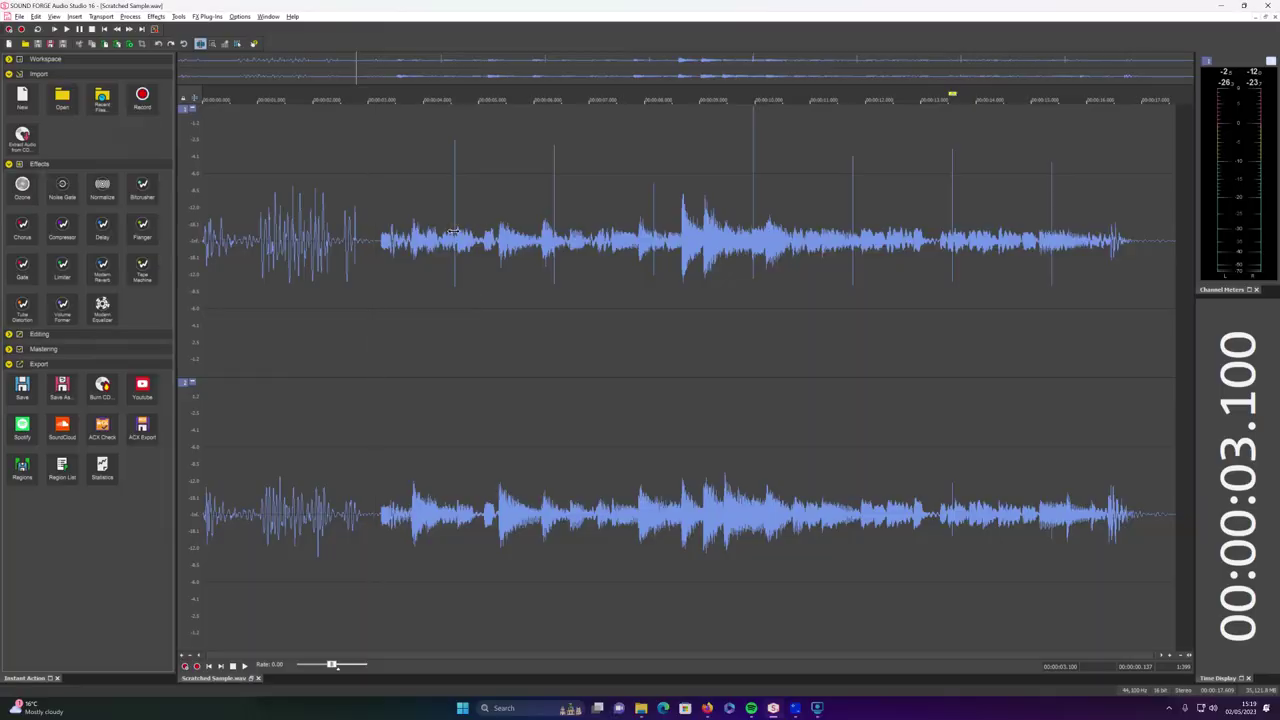
left_click_drag(452, 232, 468, 246)
left_click_drag(552, 215, 563, 218)
left_click_drag(651, 216, 657, 218)
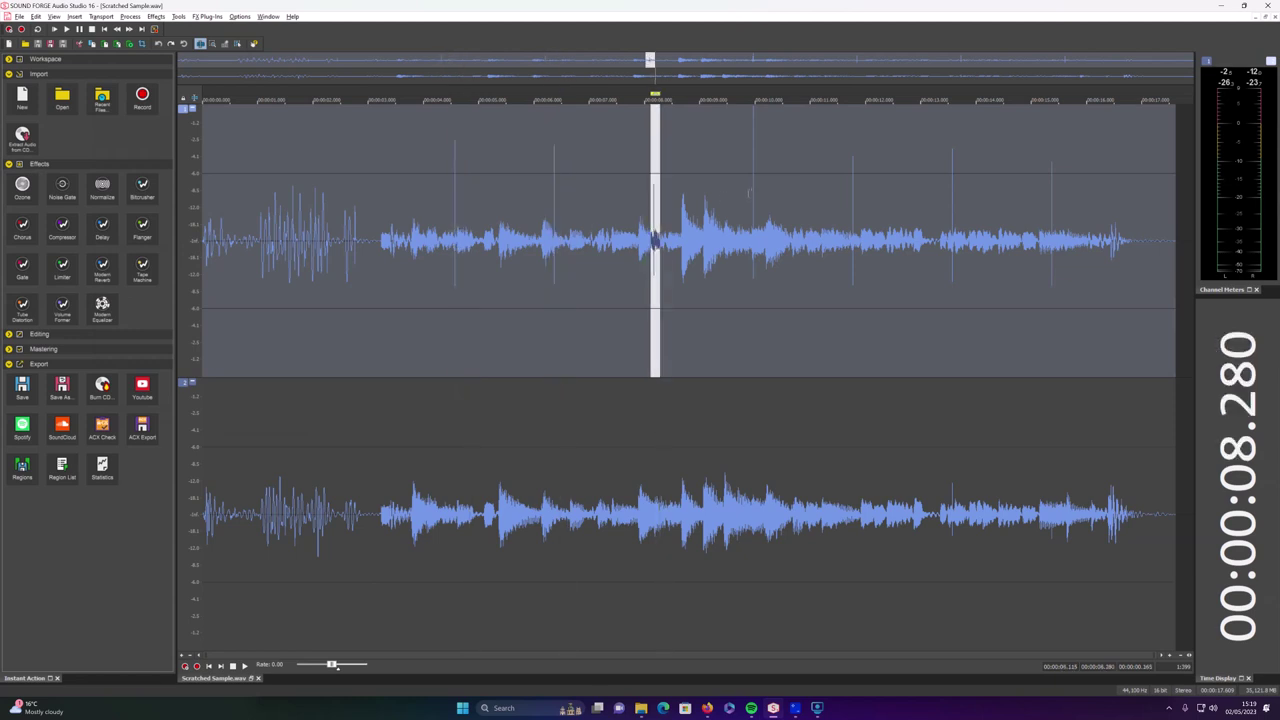
left_click_drag(750, 232, 761, 234)
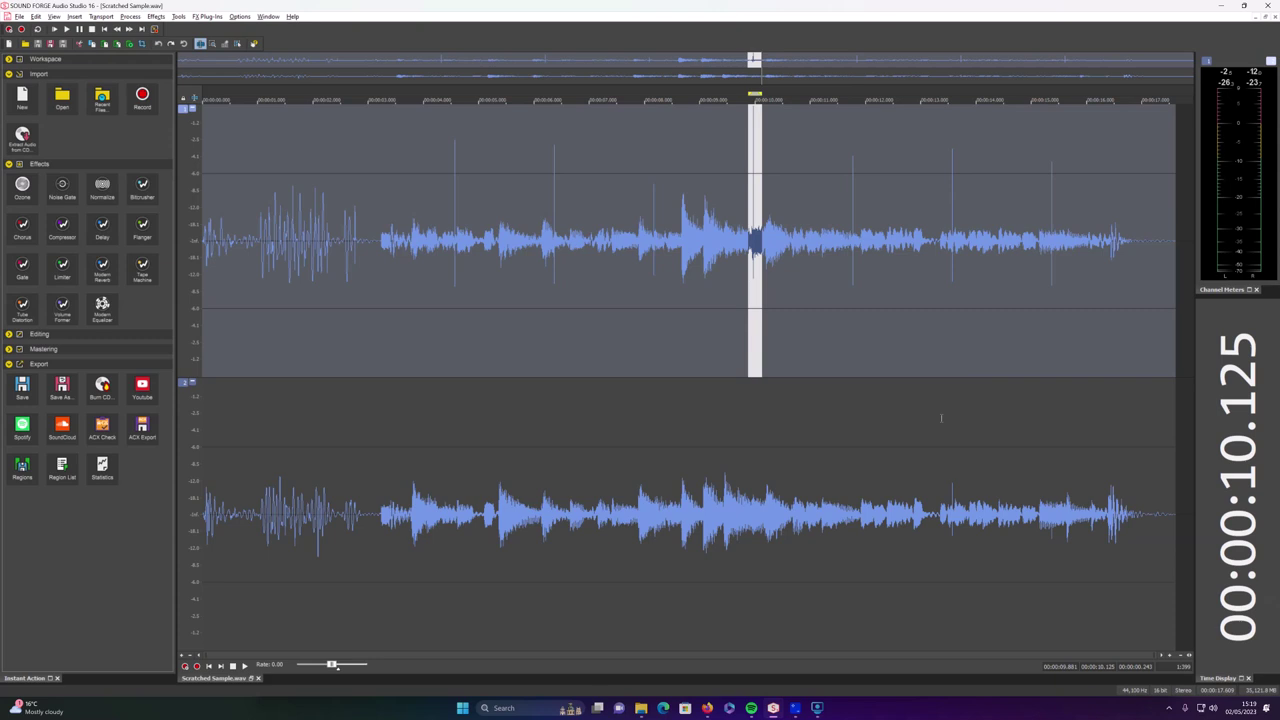
left_click_drag(949, 510, 959, 512)
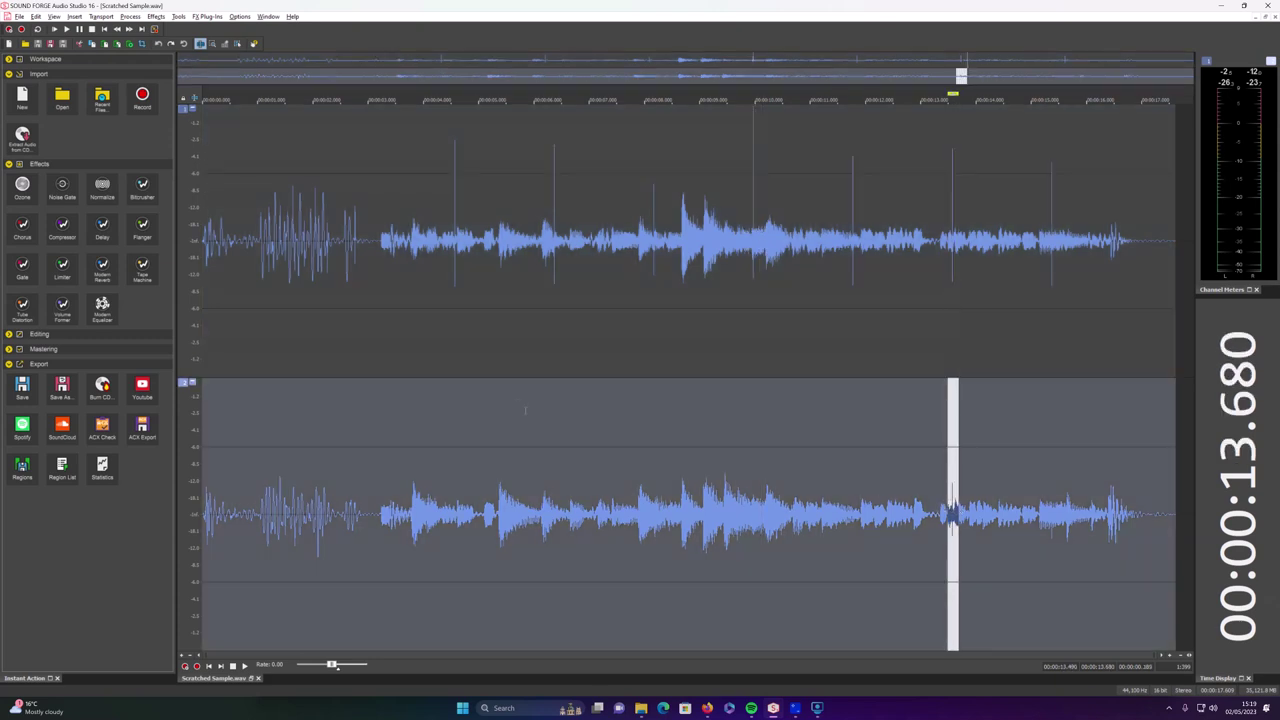
left_click(380, 291)
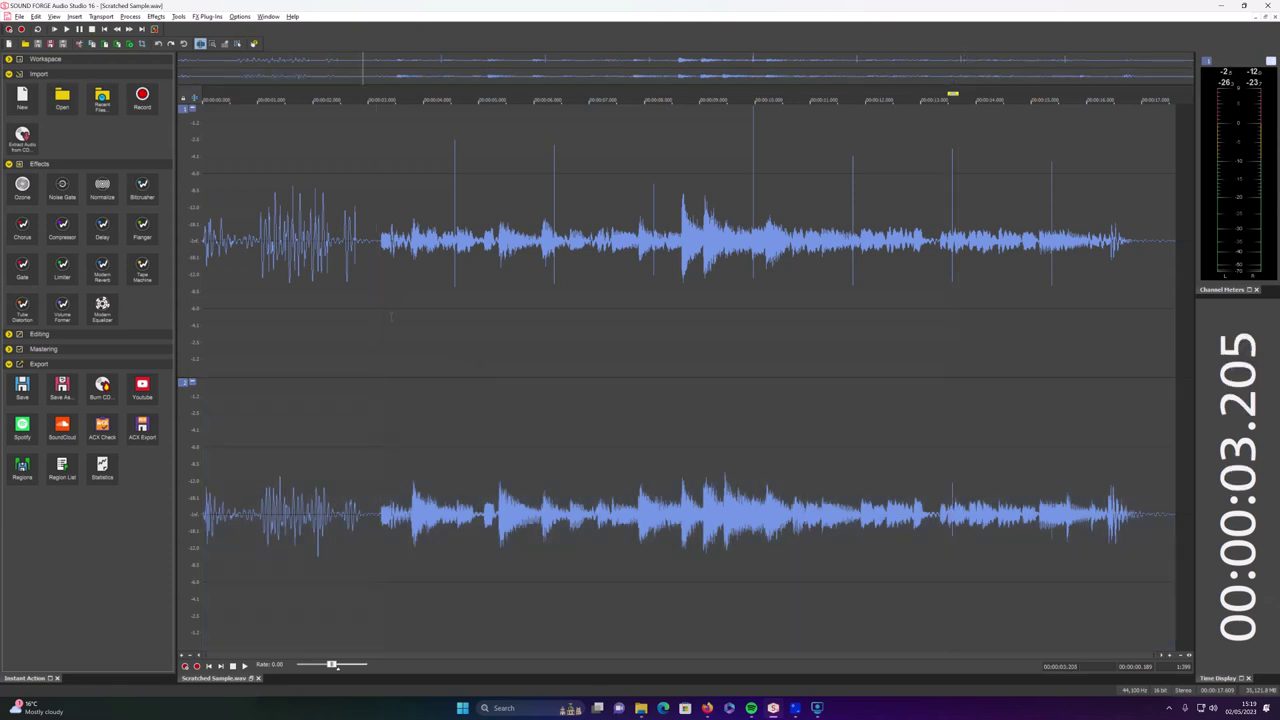
key("space")
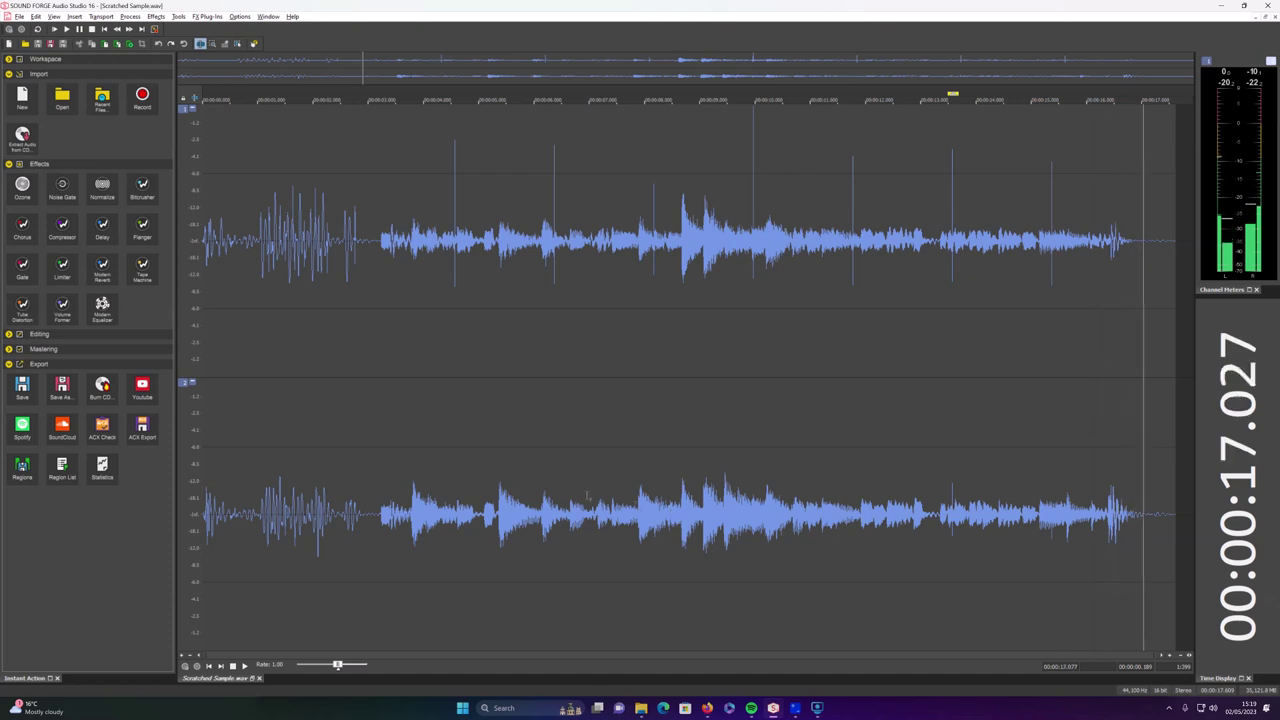
left_click_drag(381, 530, 1213, 607)
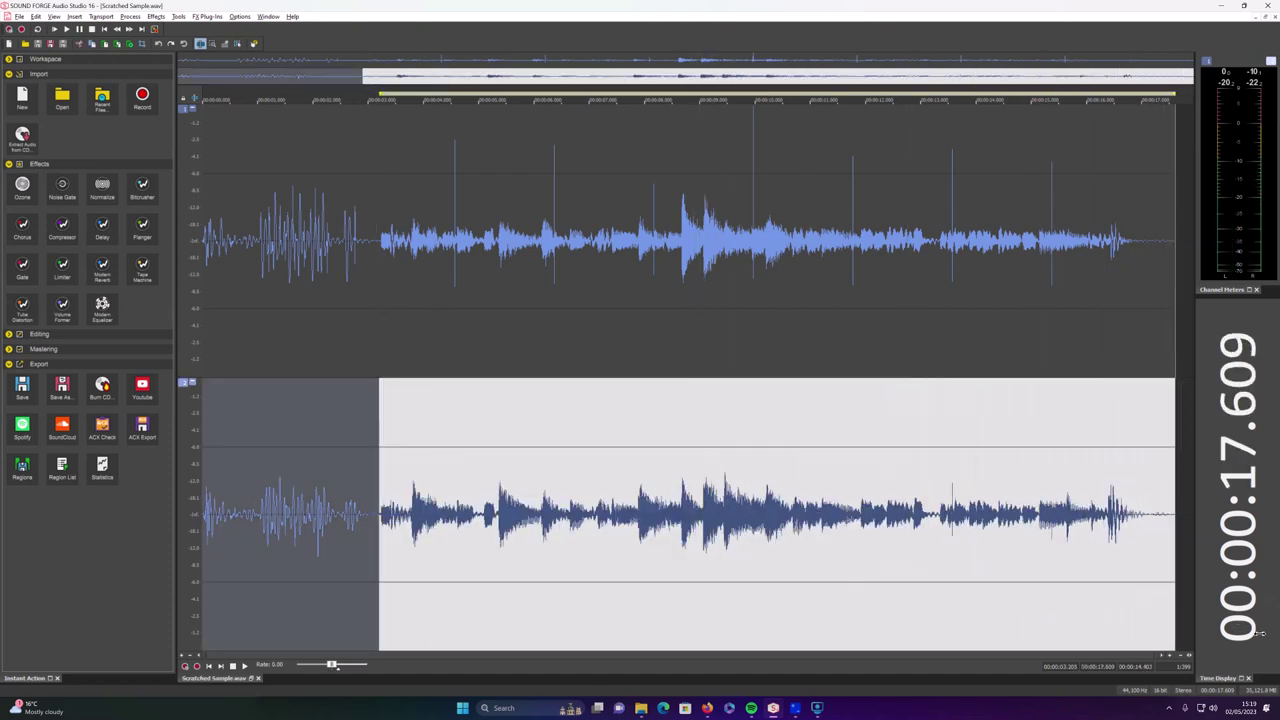
key("space")
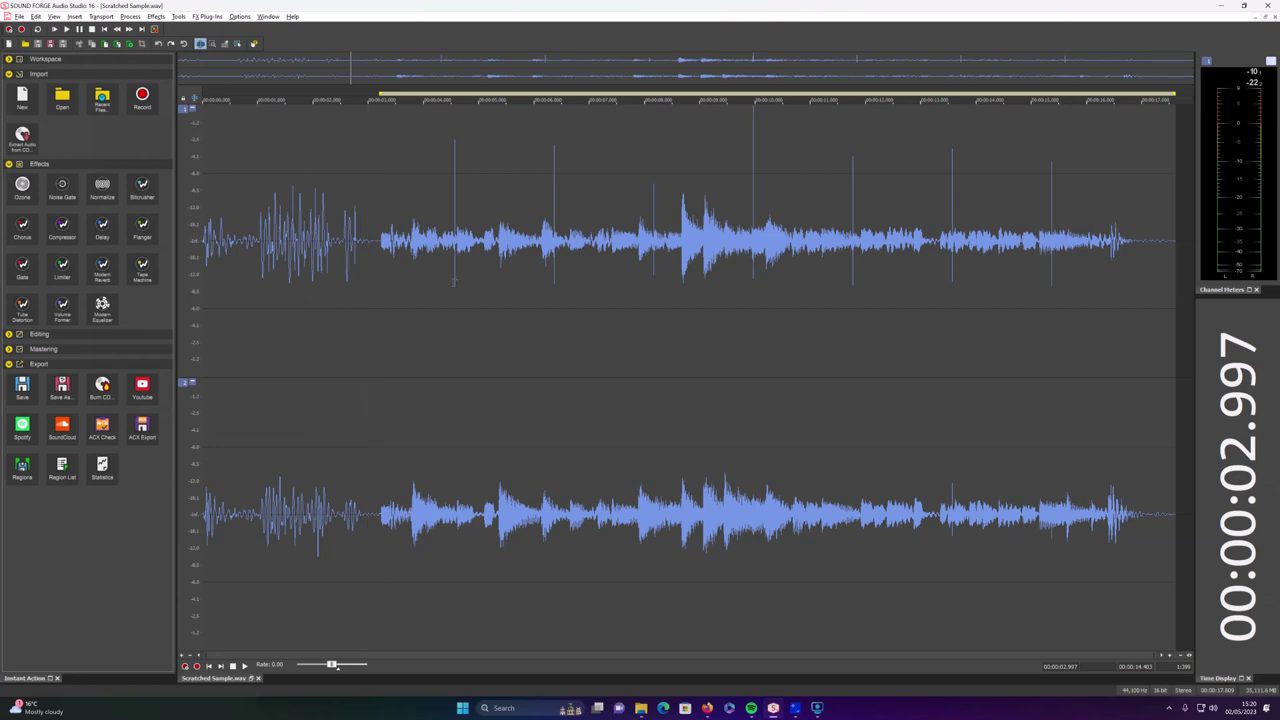
Step: Zoom in on the top-channel spike at 4.57 s and redraw it flat with the Pencil tool
left_click(451, 283)
scroll(790, 218, "up", 3)
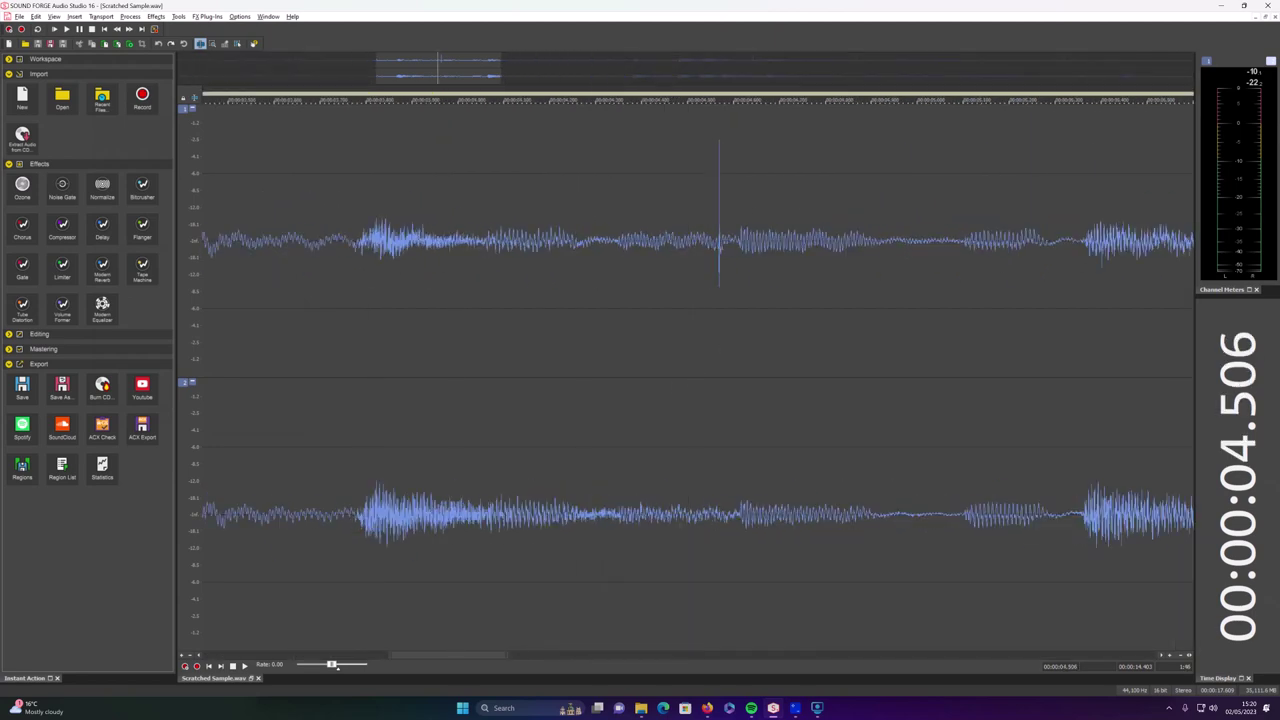
left_click(715, 254)
scroll(740, 256, "up", 4)
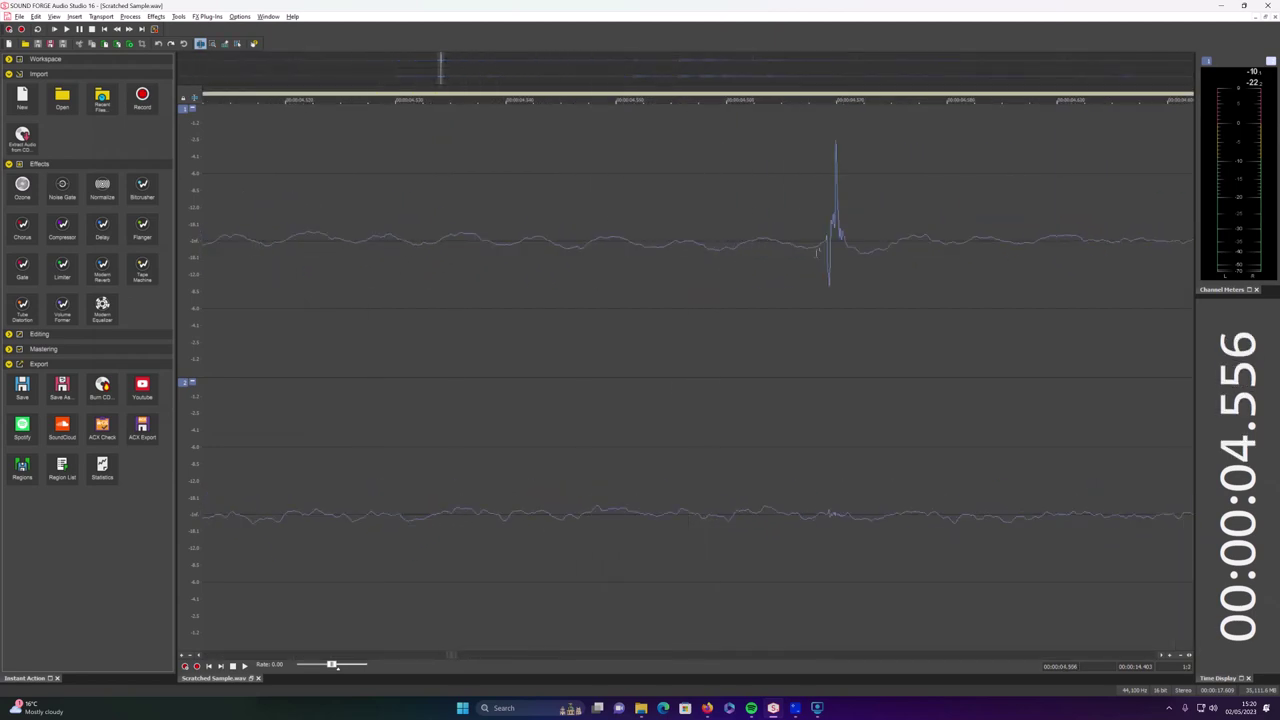
left_click(690, 250)
scroll(690, 250, "up", 4)
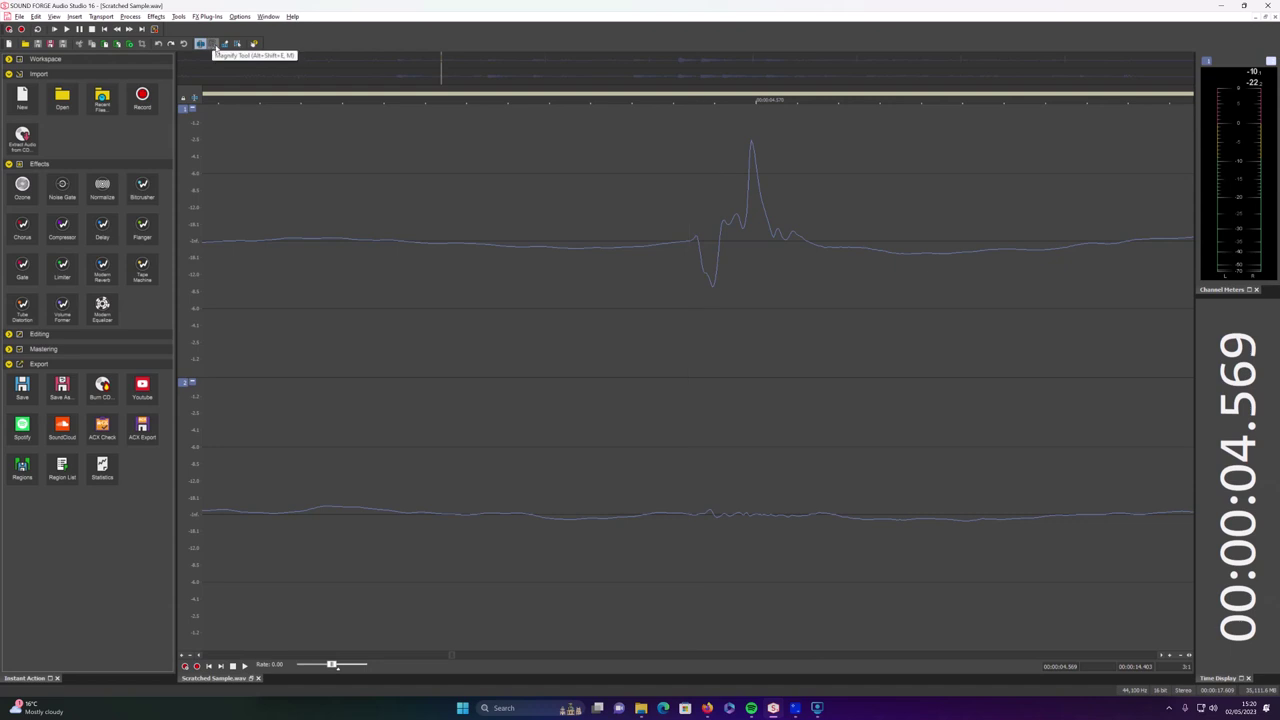
left_click(226, 45)
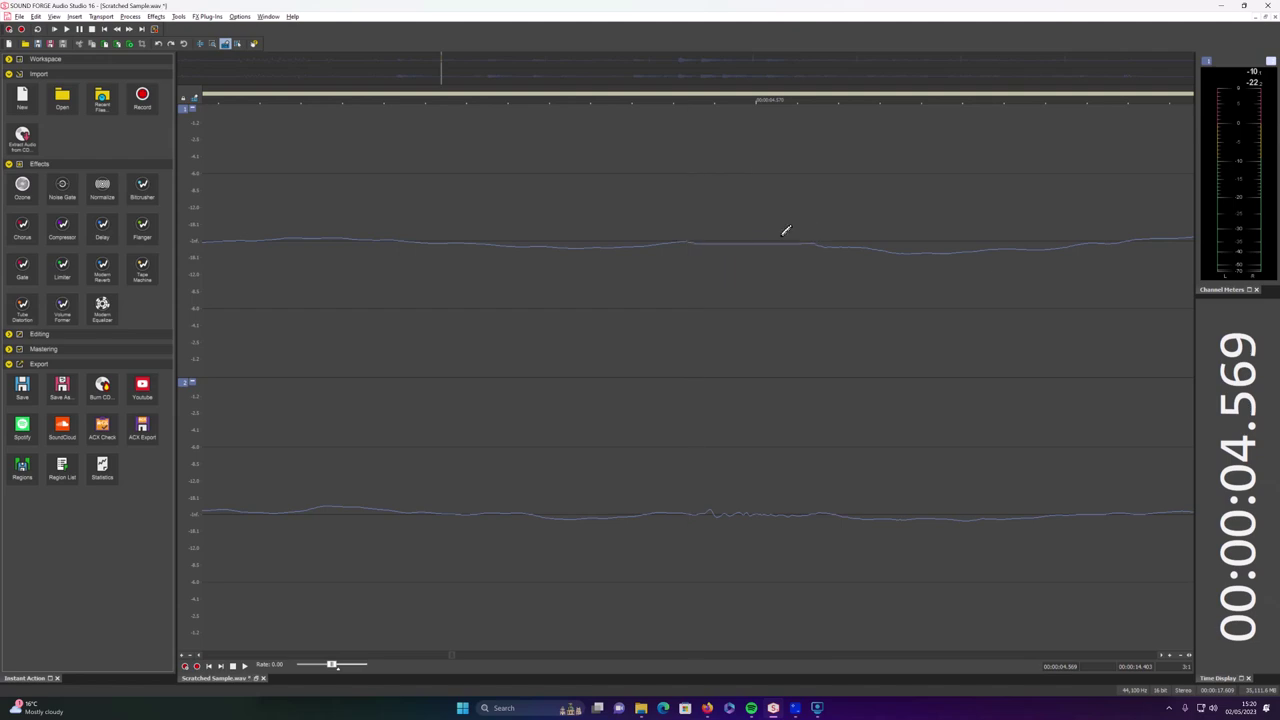
scroll(904, 449, "up", 3)
scroll(904, 449, "down", 6)
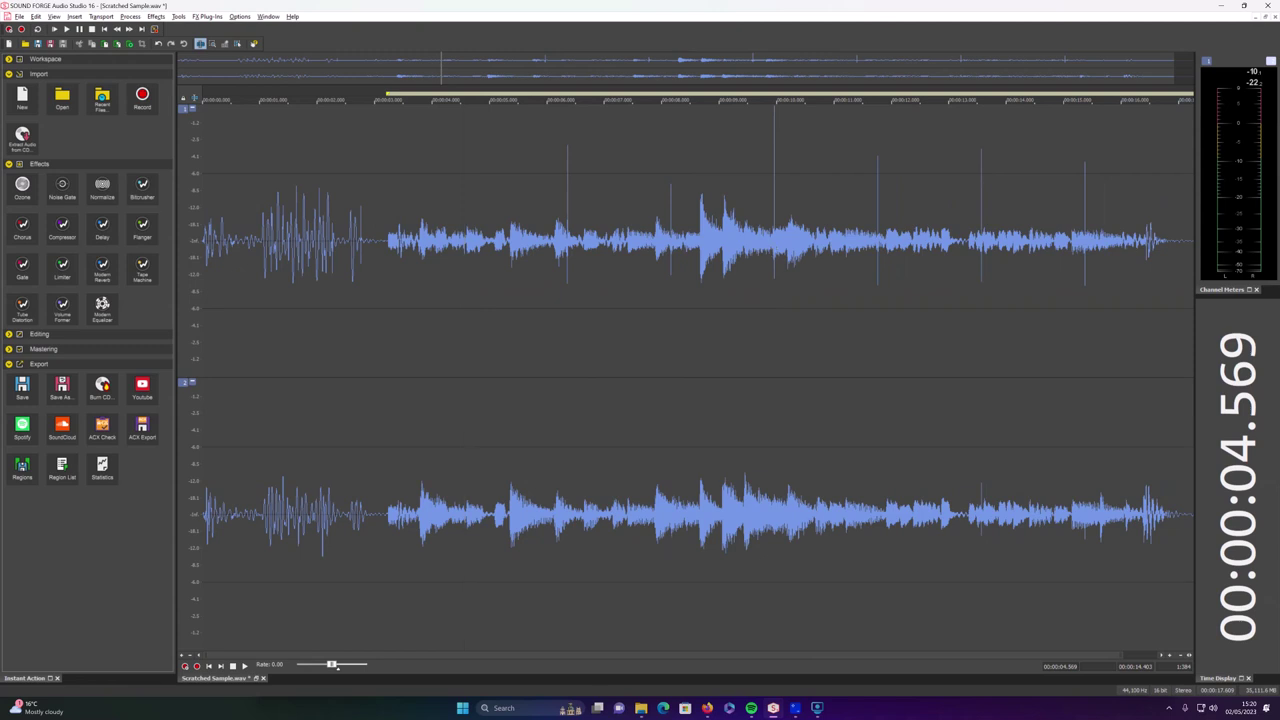
Step: Zoom in to inspect the top-channel spike near 6.35 s
left_click(565, 260)
scroll(777, 254, "up", 3)
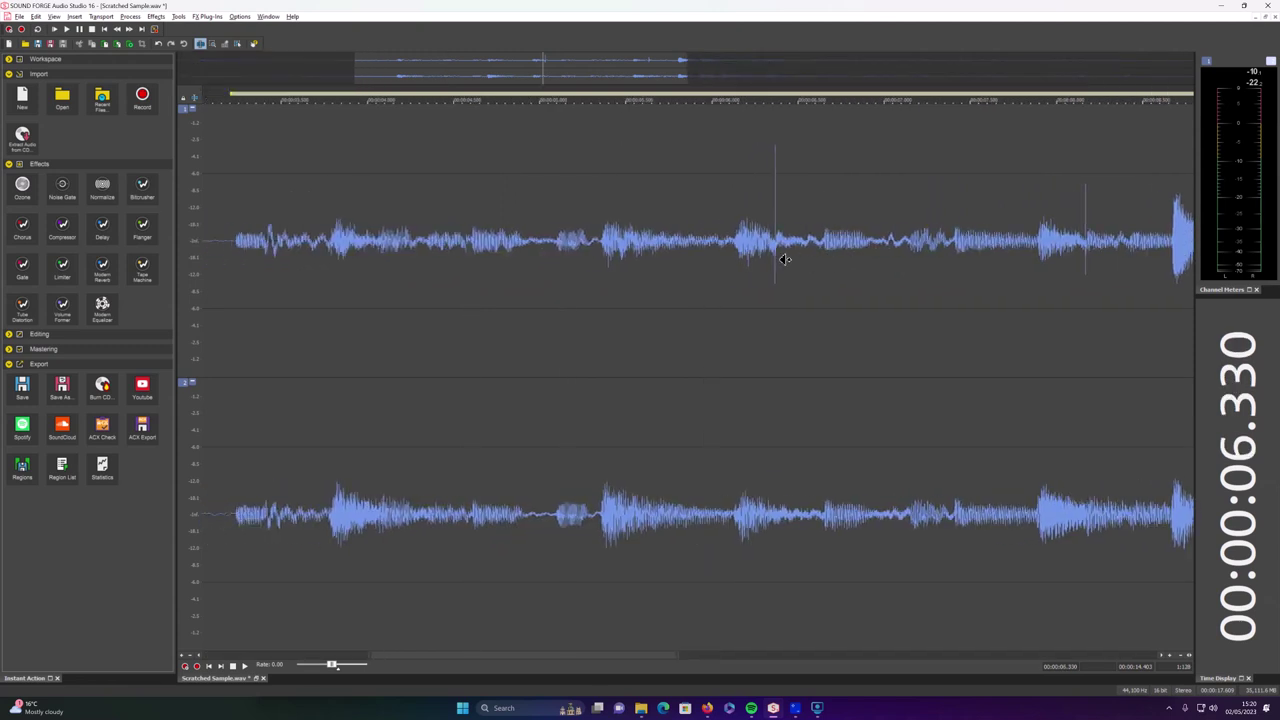
left_click(814, 257)
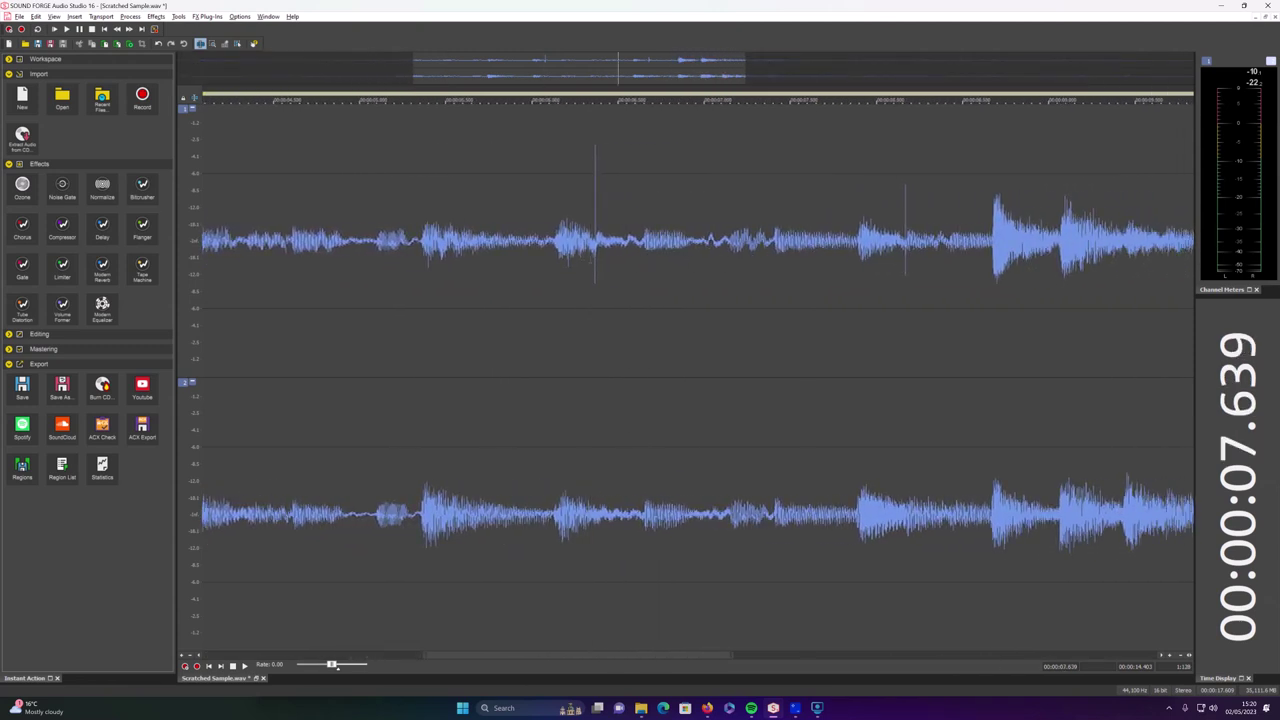
left_click(593, 250)
scroll(773, 272, "up", 4)
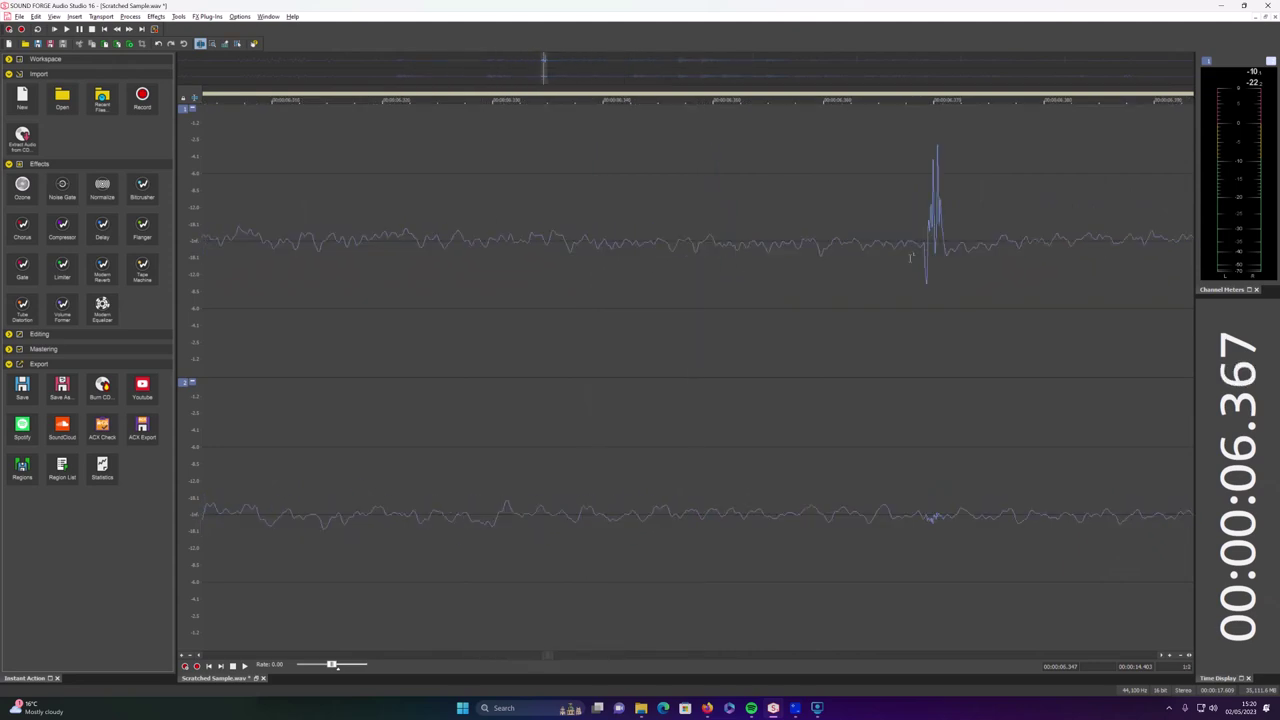
scroll(905, 260, "up", 2)
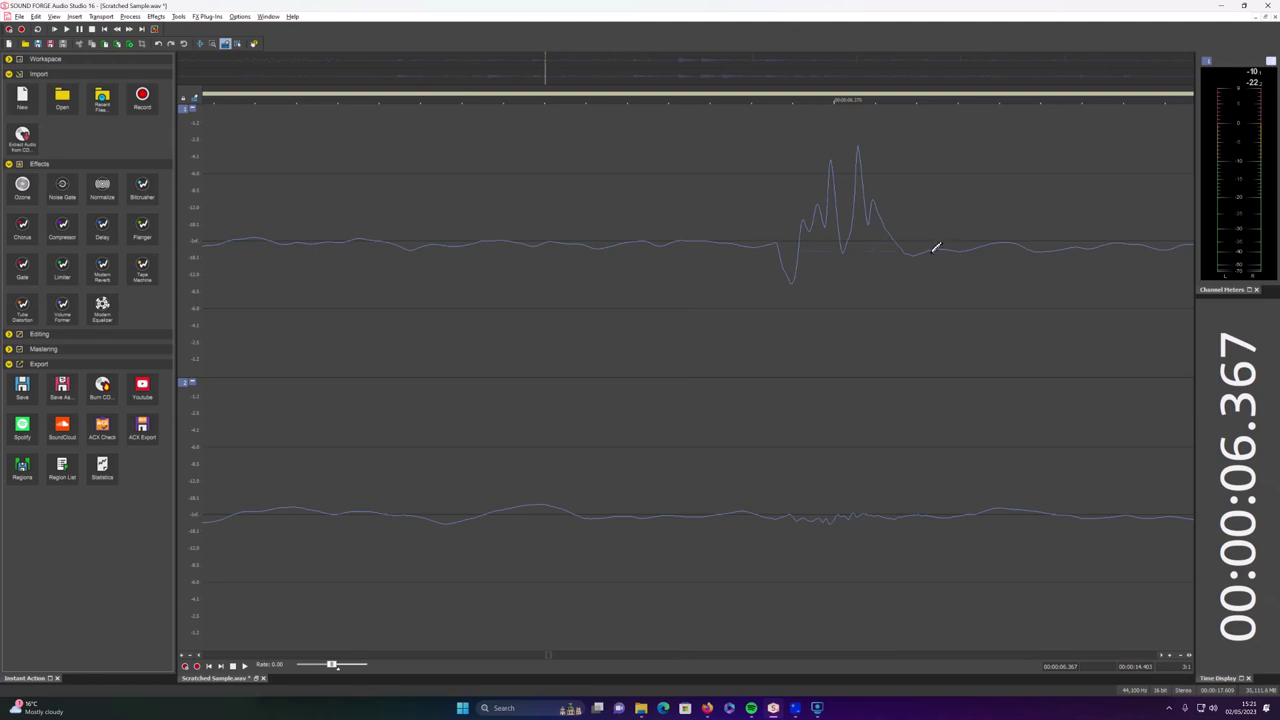
scroll(950, 320, "down", 8)
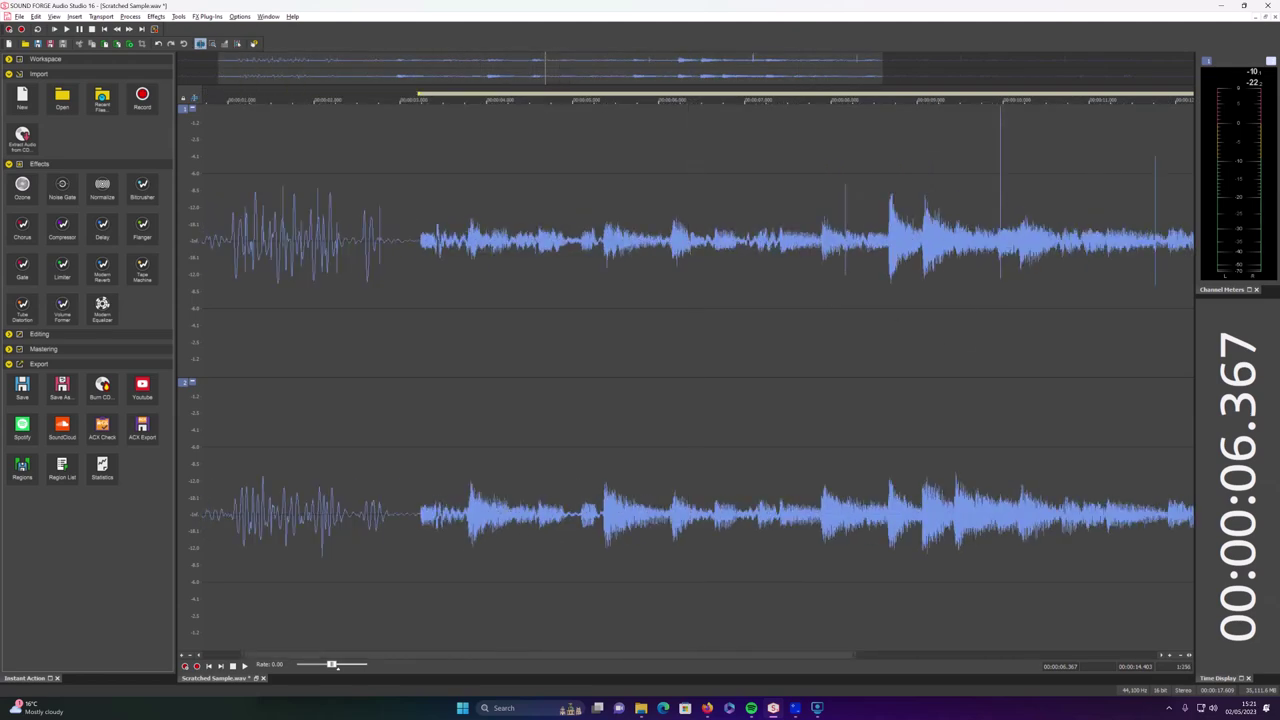
scroll(690, 380, "up", 5)
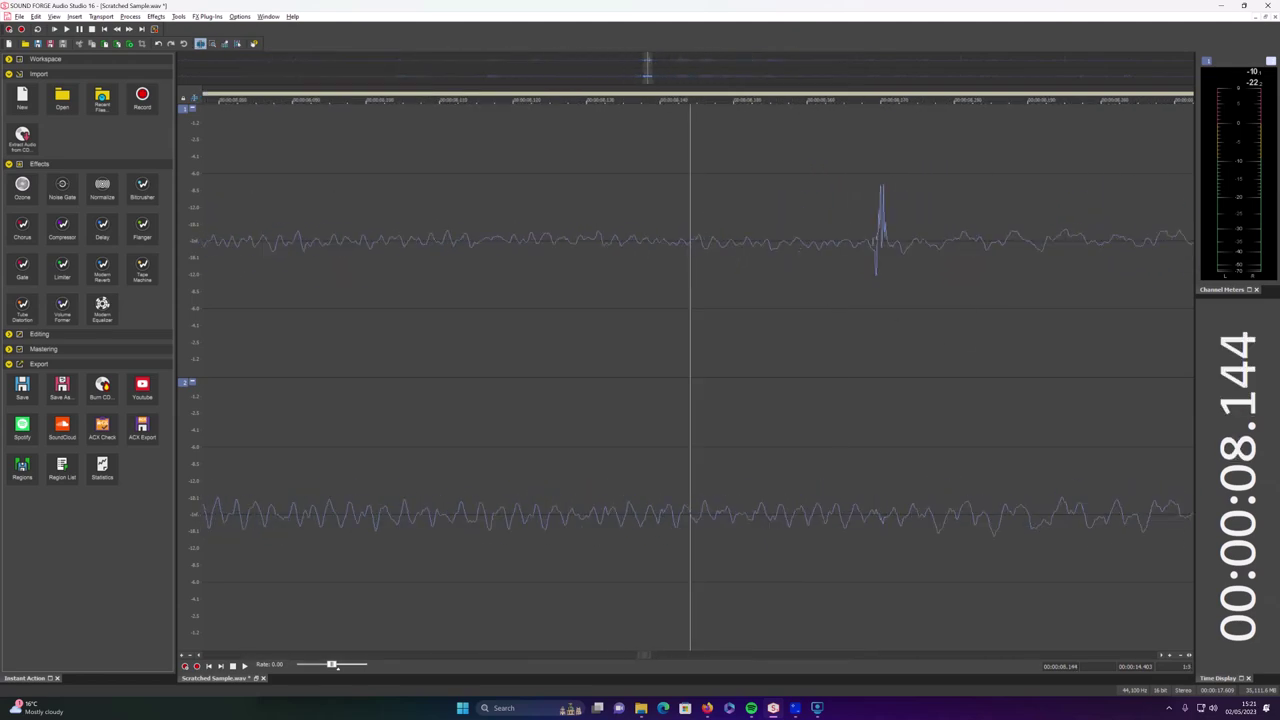
Step: Inspect the spike near 8.17 s, then magnify the spike at 9.97 s
left_click(866, 245)
scroll(762, 235, "up", 2)
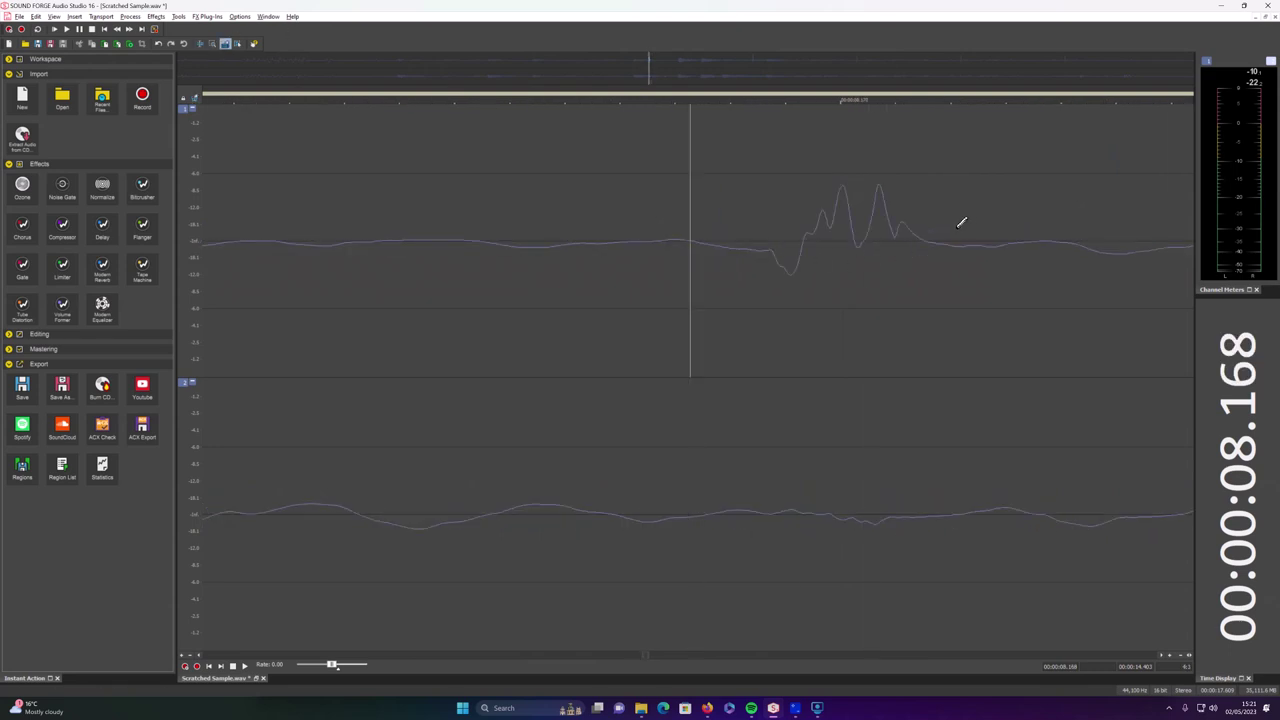
scroll(955, 238, "down", 8)
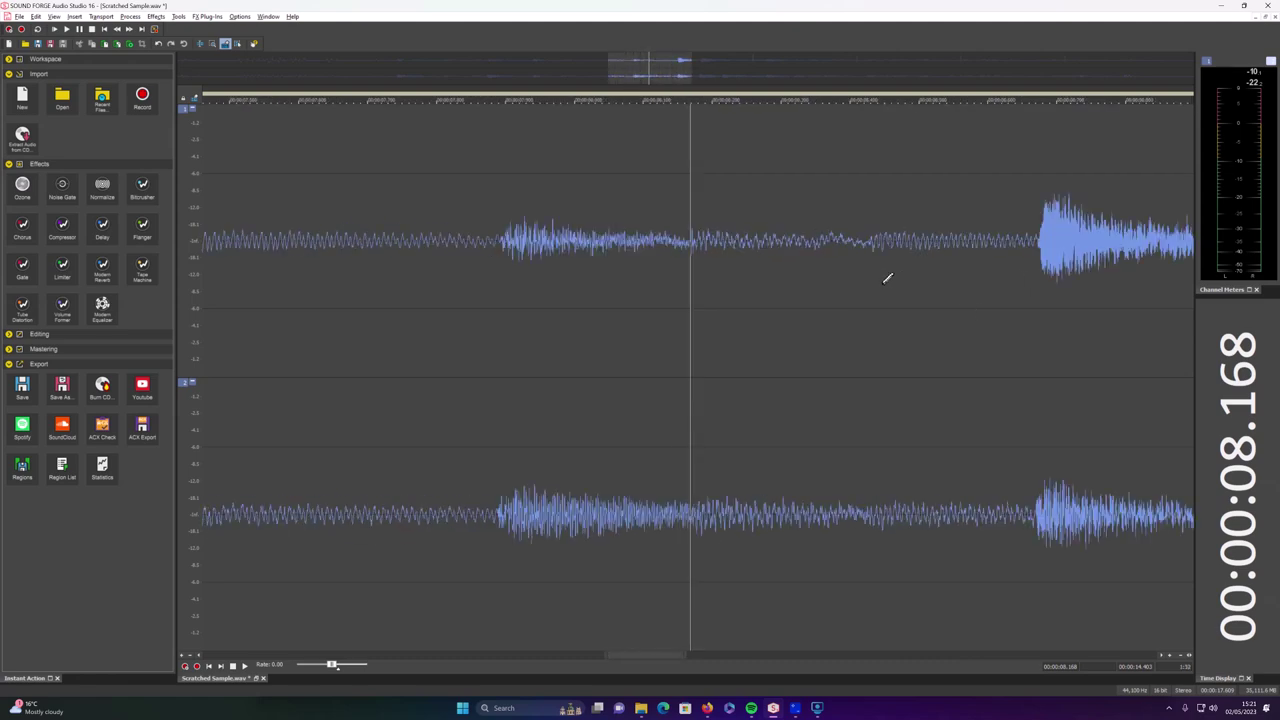
left_click(751, 66)
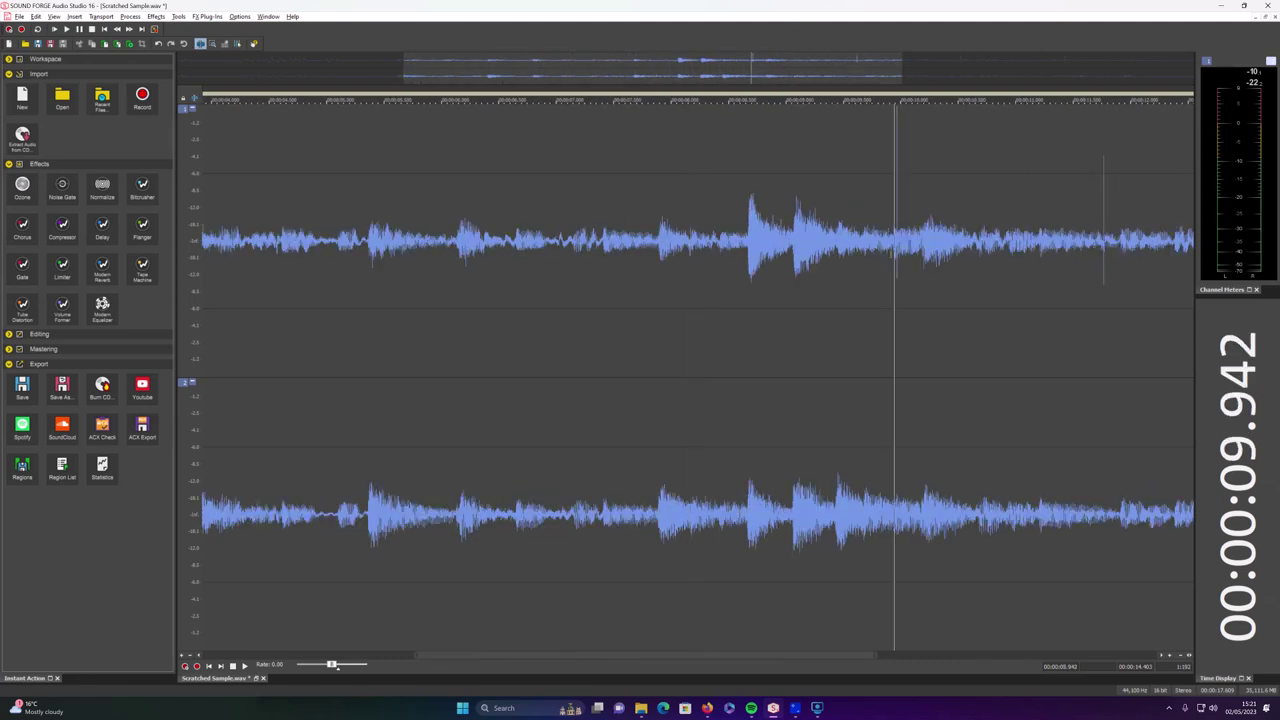
scroll(751, 66, "up", 5)
scroll(751, 66, "up", 2)
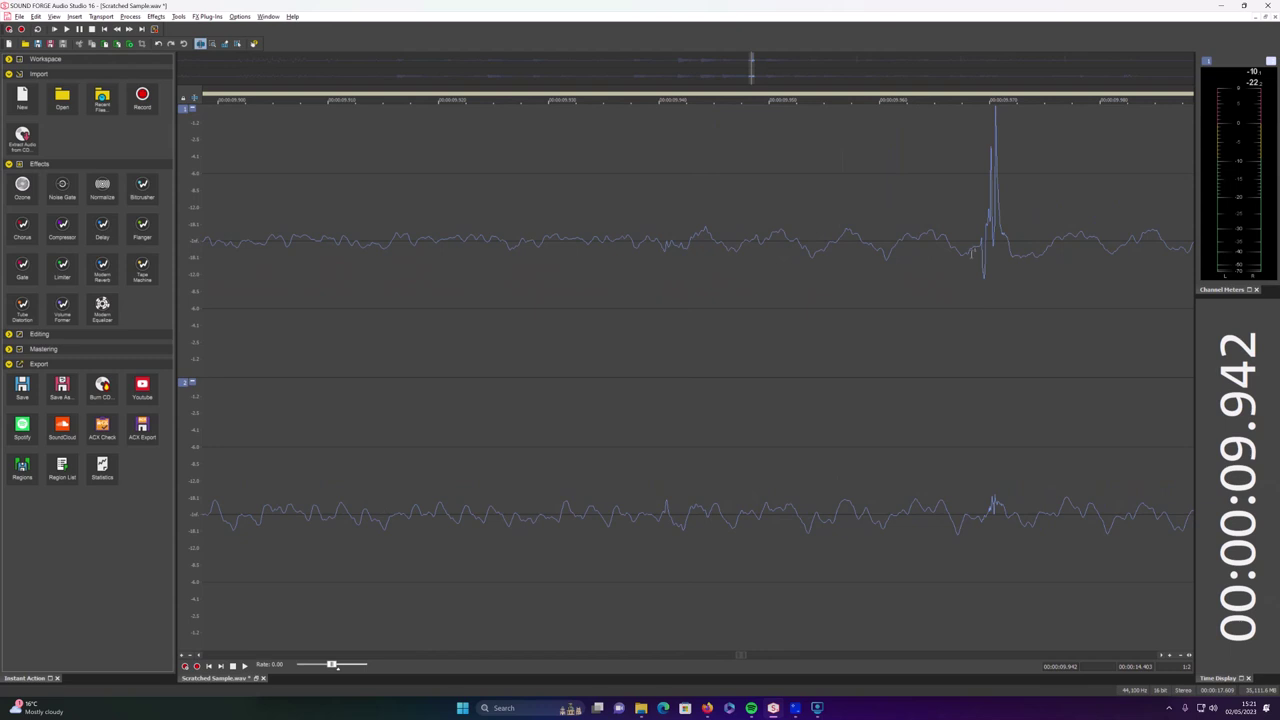
left_click(981, 250)
scroll(981, 250, "up", 2)
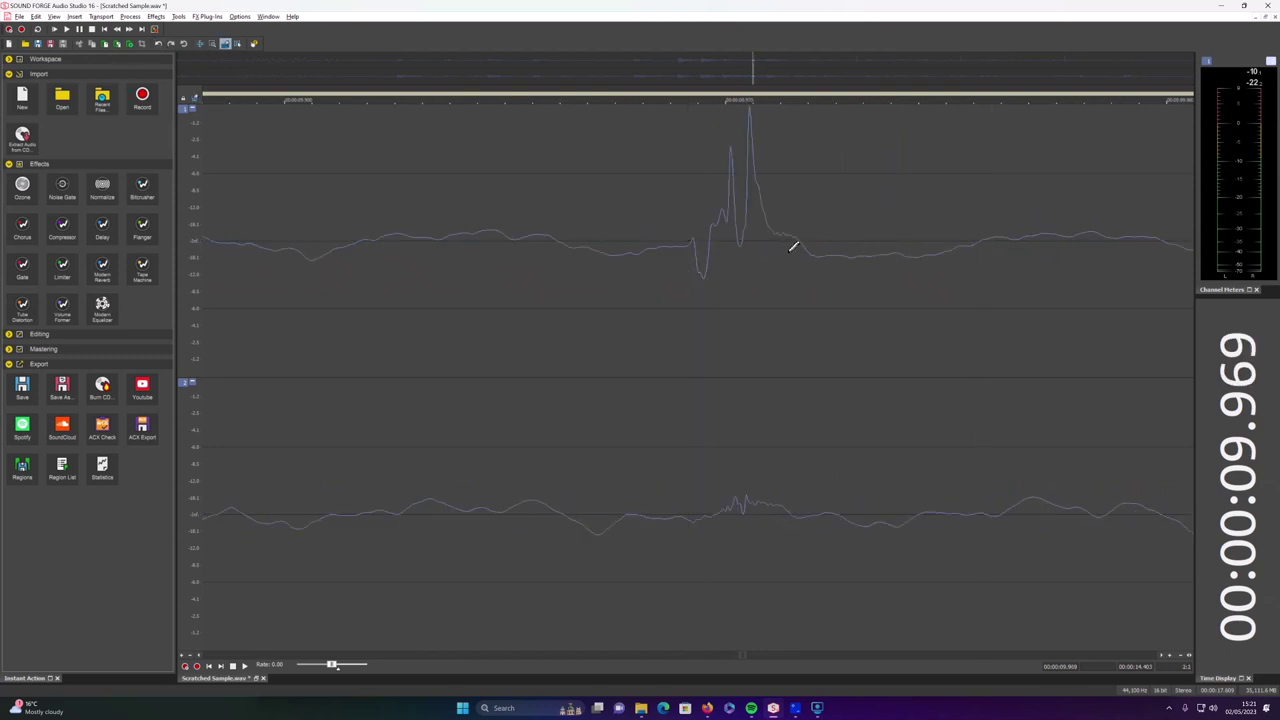
scroll(792, 247, "down", 6)
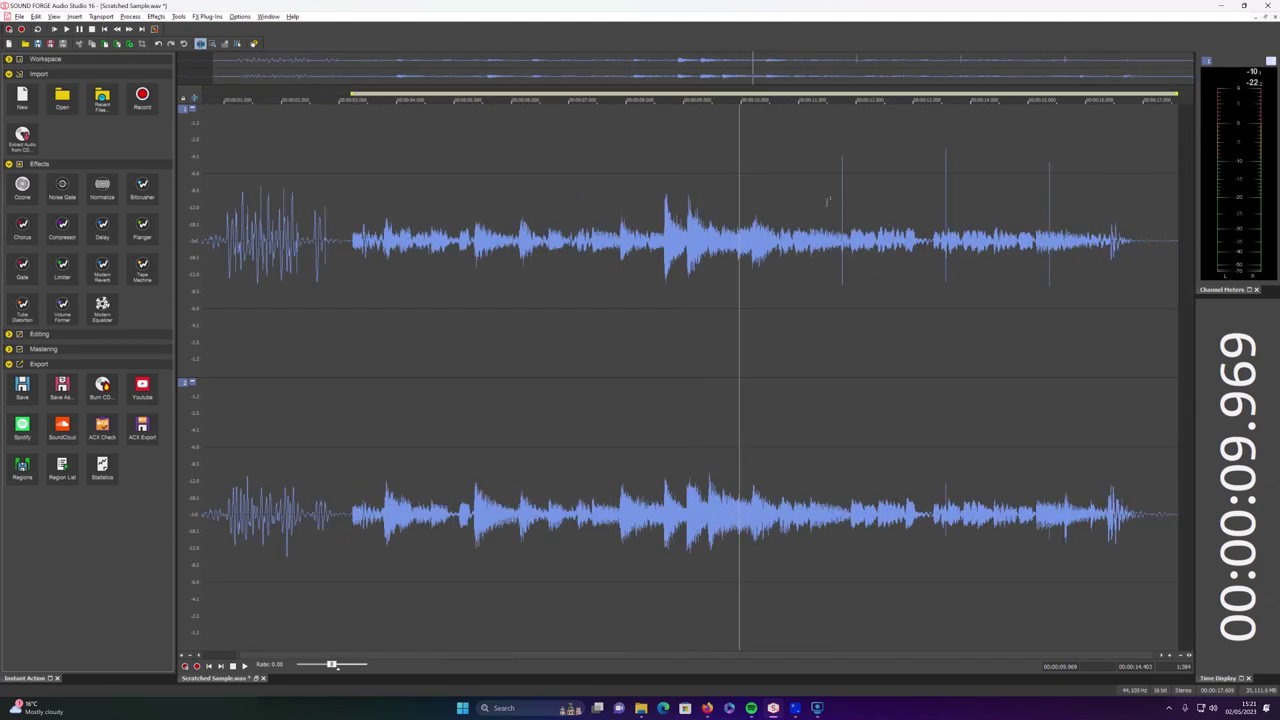
Step: Zoom in on the top-channel spike near 11.77 s
scroll(843, 262, "up", 4)
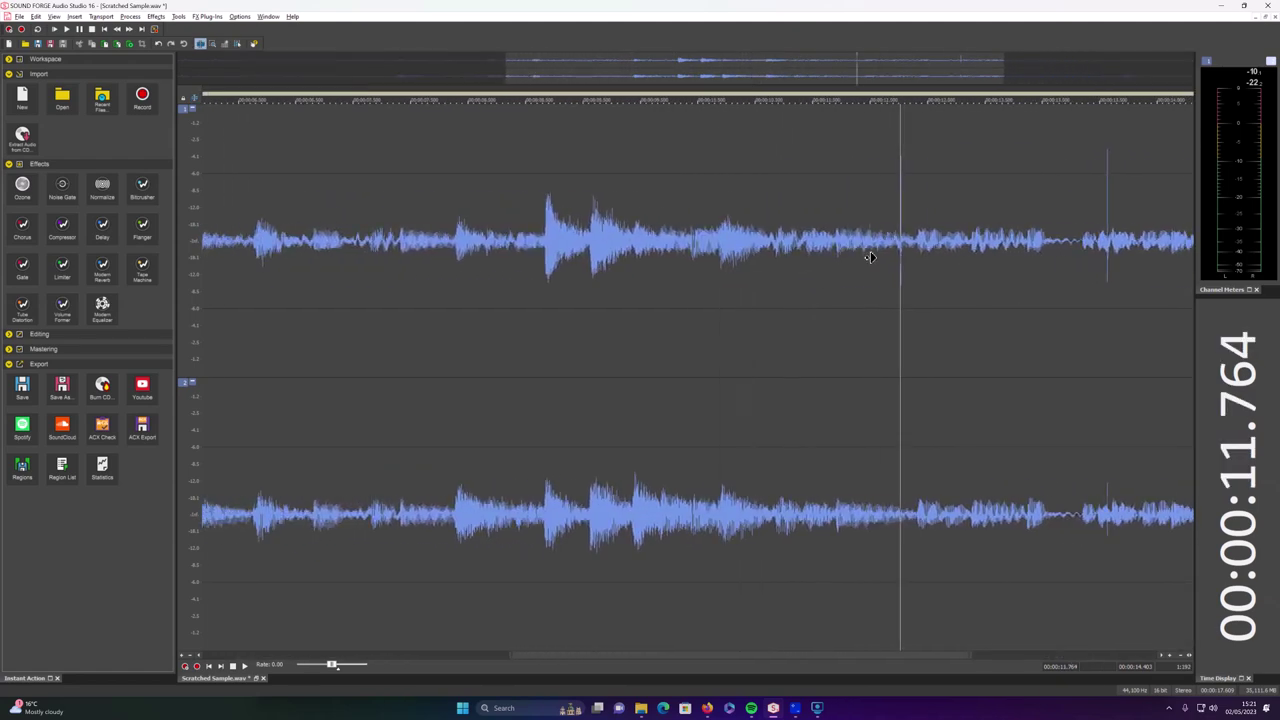
scroll(690, 247, "up", 2)
left_click(1061, 248)
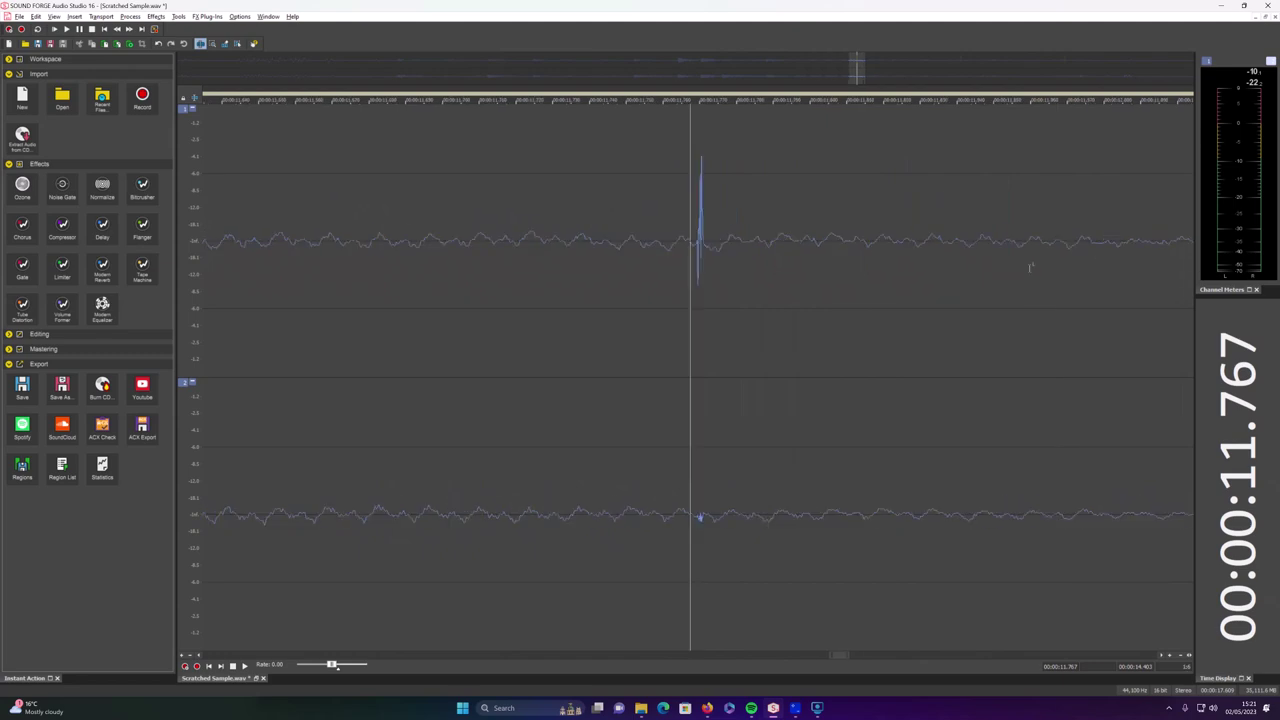
scroll(1028, 265, "up", 2)
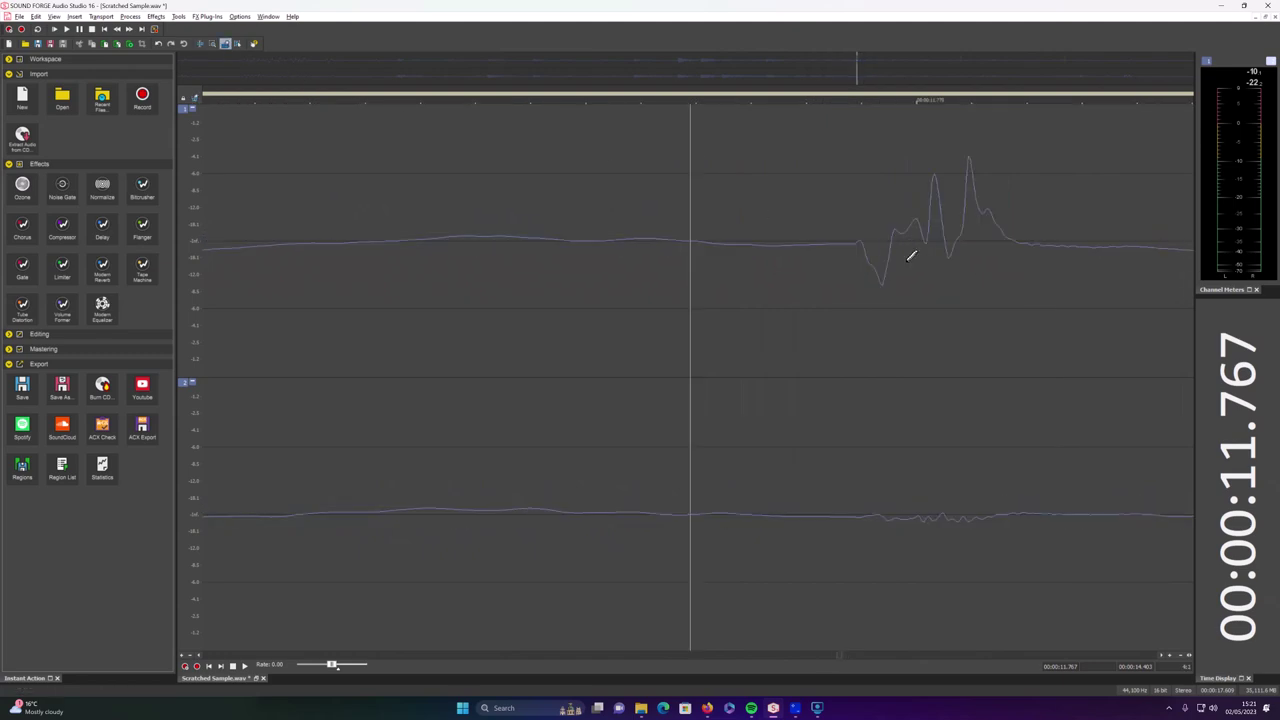
scroll(1030, 245, "down", 10)
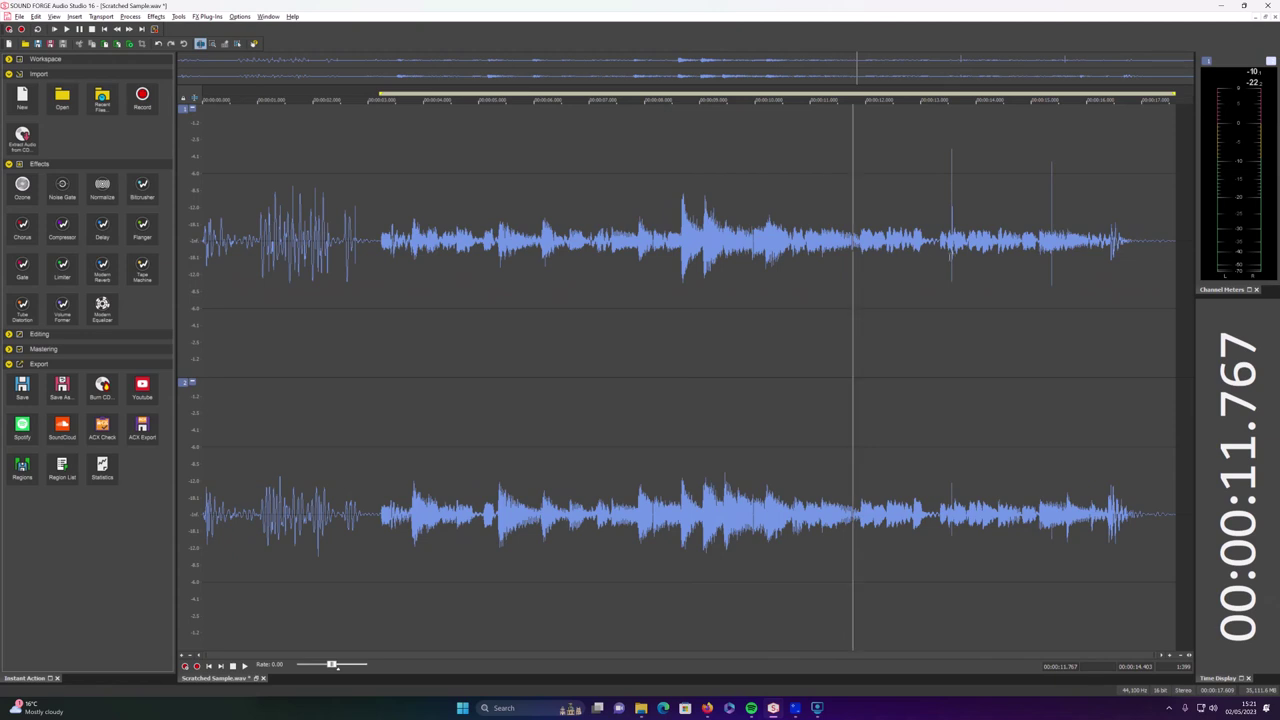
Step: Redraw the top-channel spike at 13.57 s flat with the Pencil tool
left_click(951, 245)
scroll(977, 248, "up", 6)
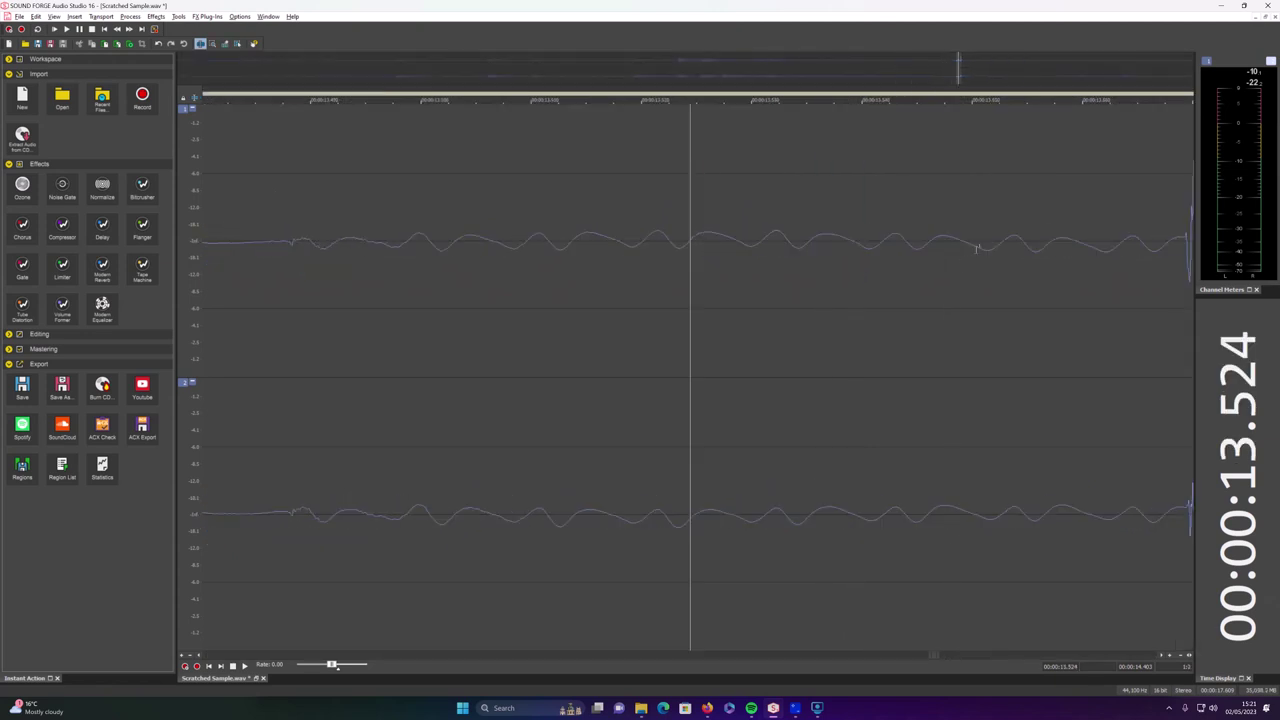
scroll(977, 248, "down", 2)
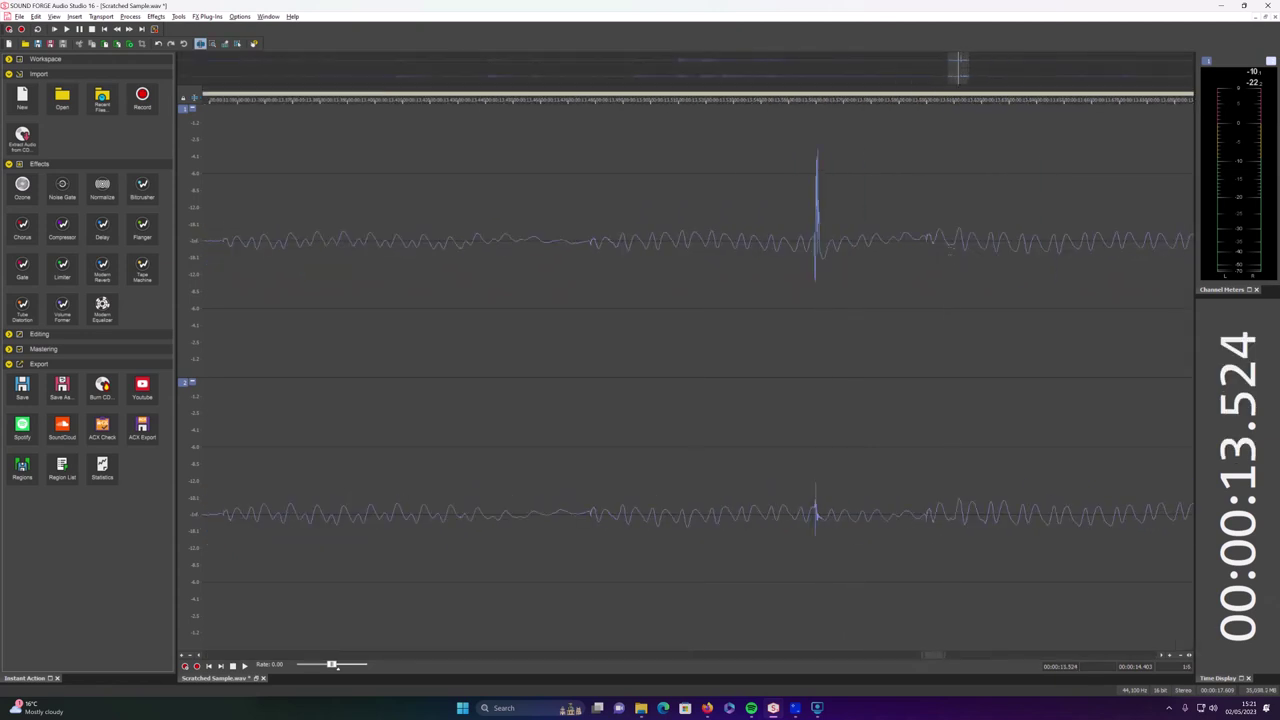
left_click(815, 270)
scroll(857, 286, "up", 4)
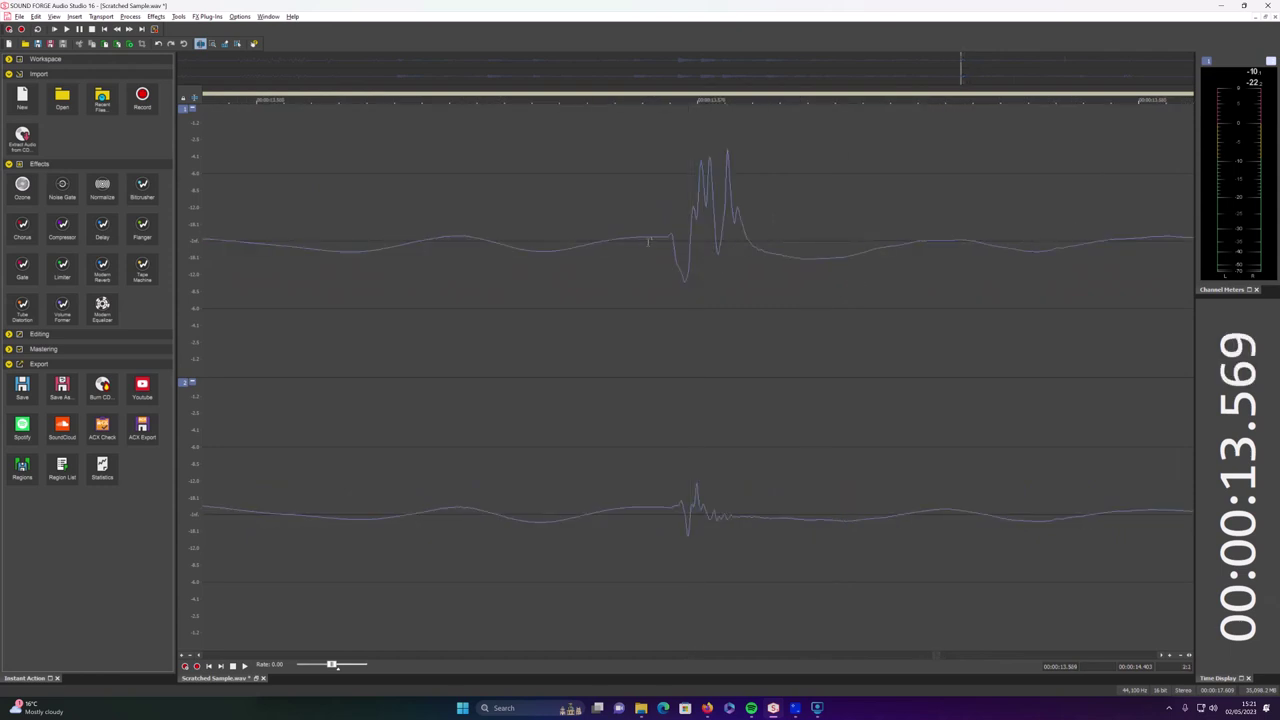
left_click(237, 44)
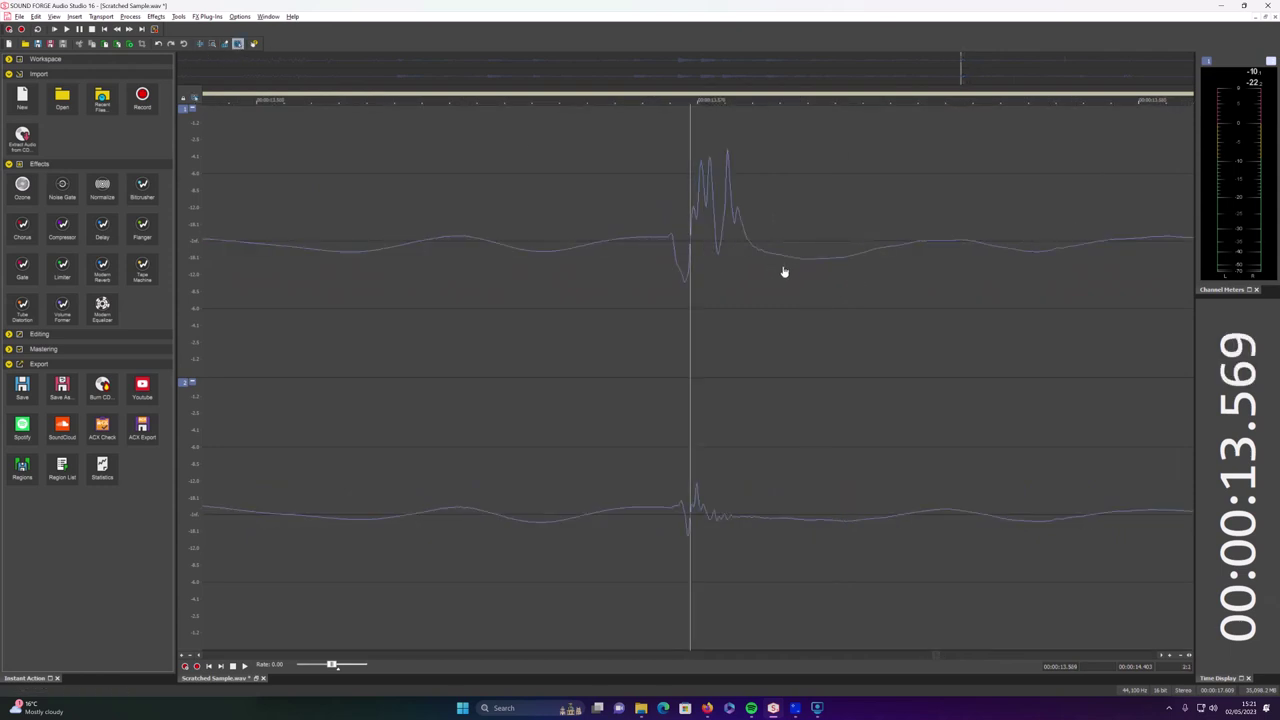
left_click(225, 44)
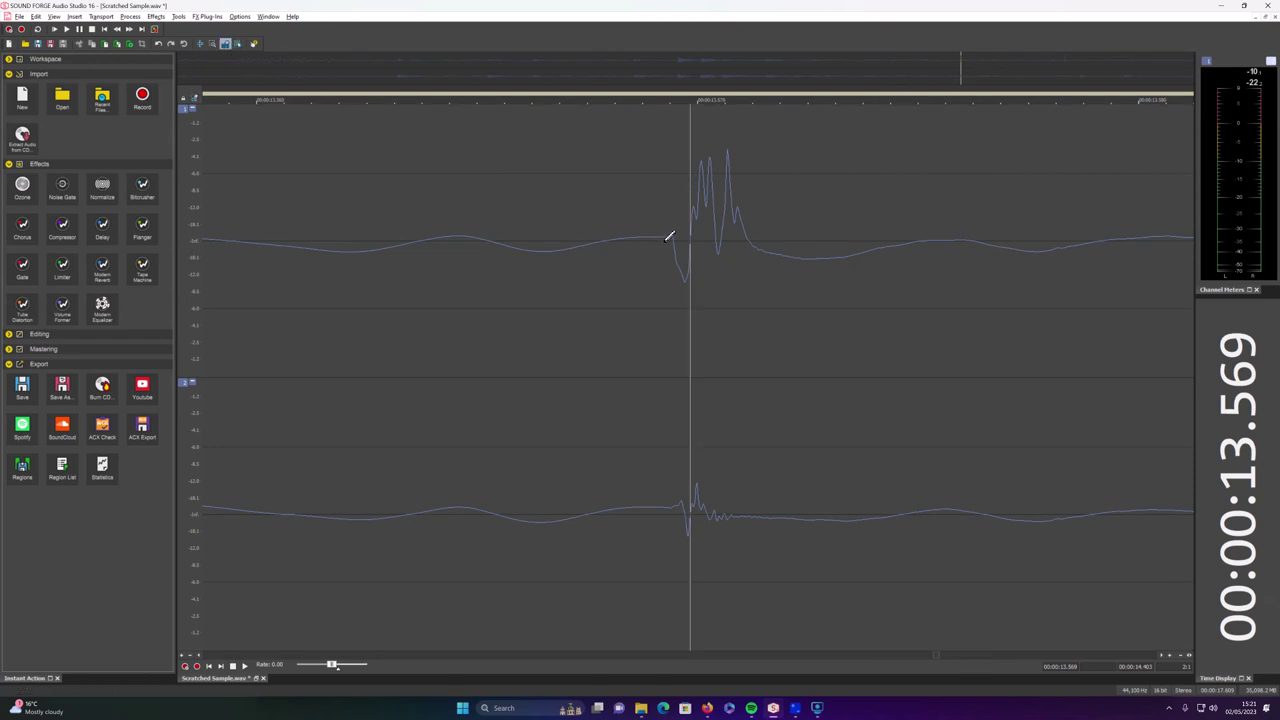
left_click_drag(672, 240, 789, 249)
key("ctrl+d")
scroll(912, 282, "down", 8)
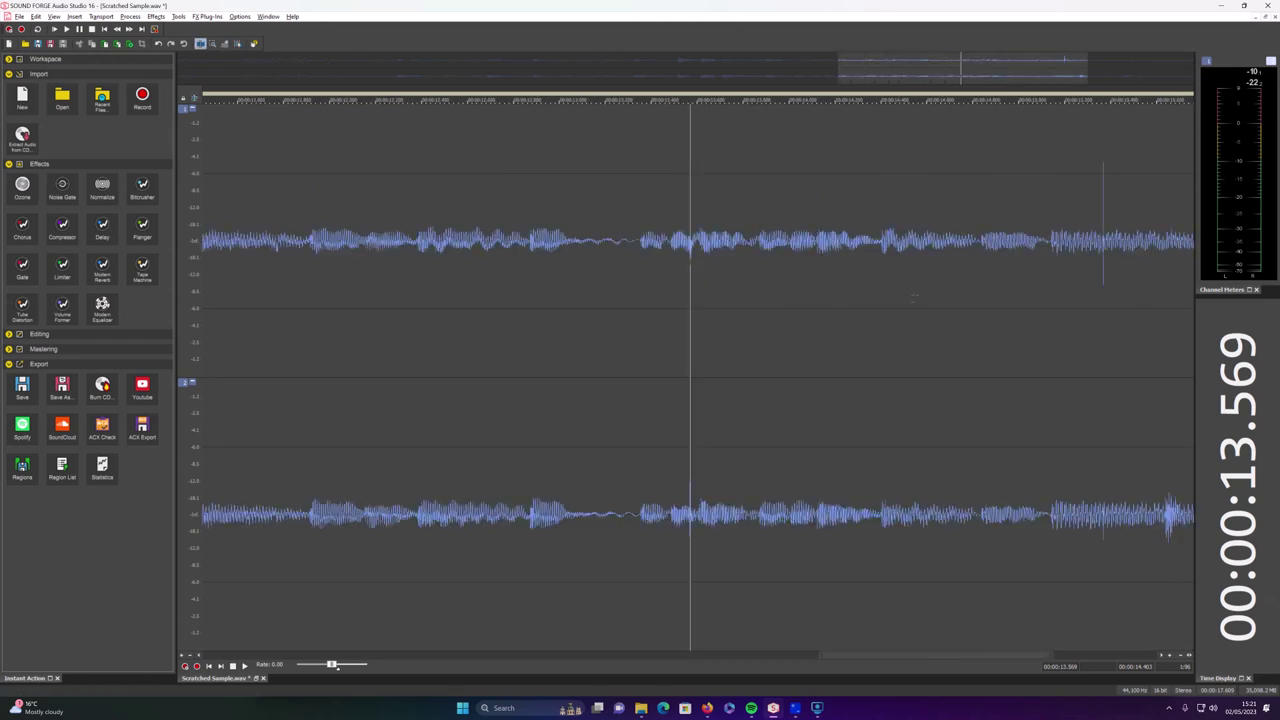
Step: Zoom in on the last top-channel spike at 15.37 s, then zoom back out
left_click(1050, 240)
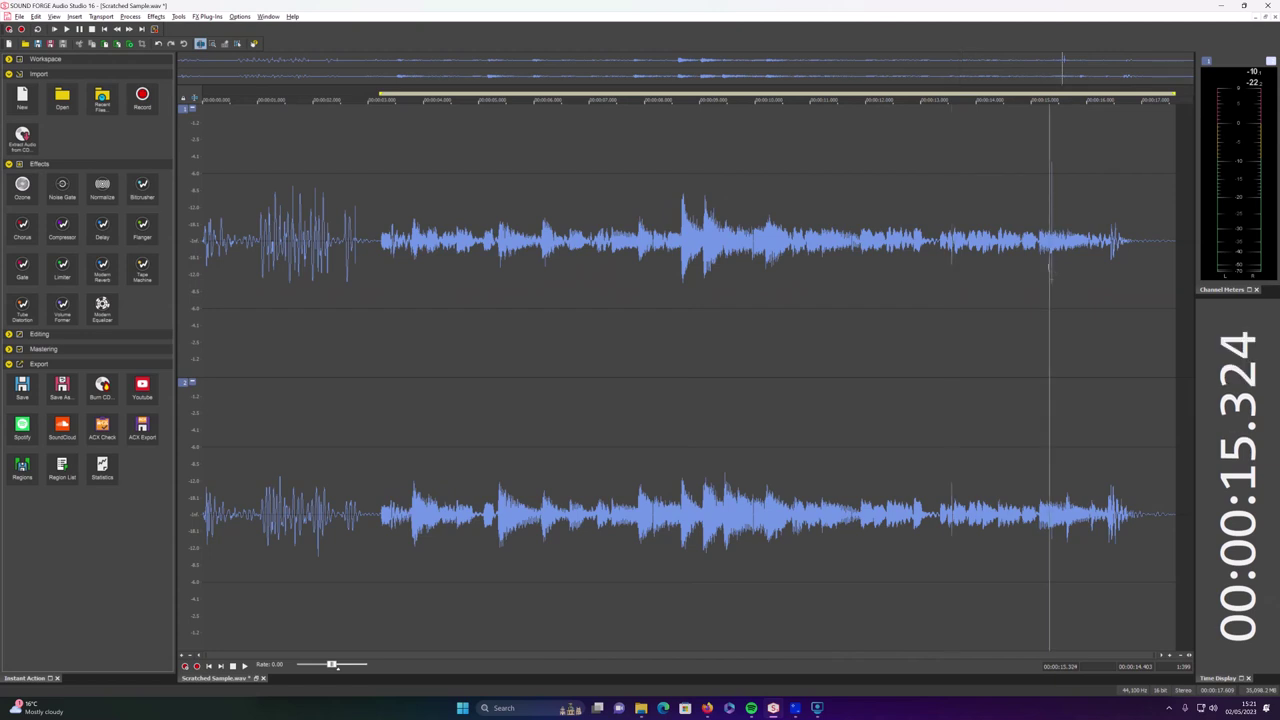
scroll(1050, 240, "up", 6)
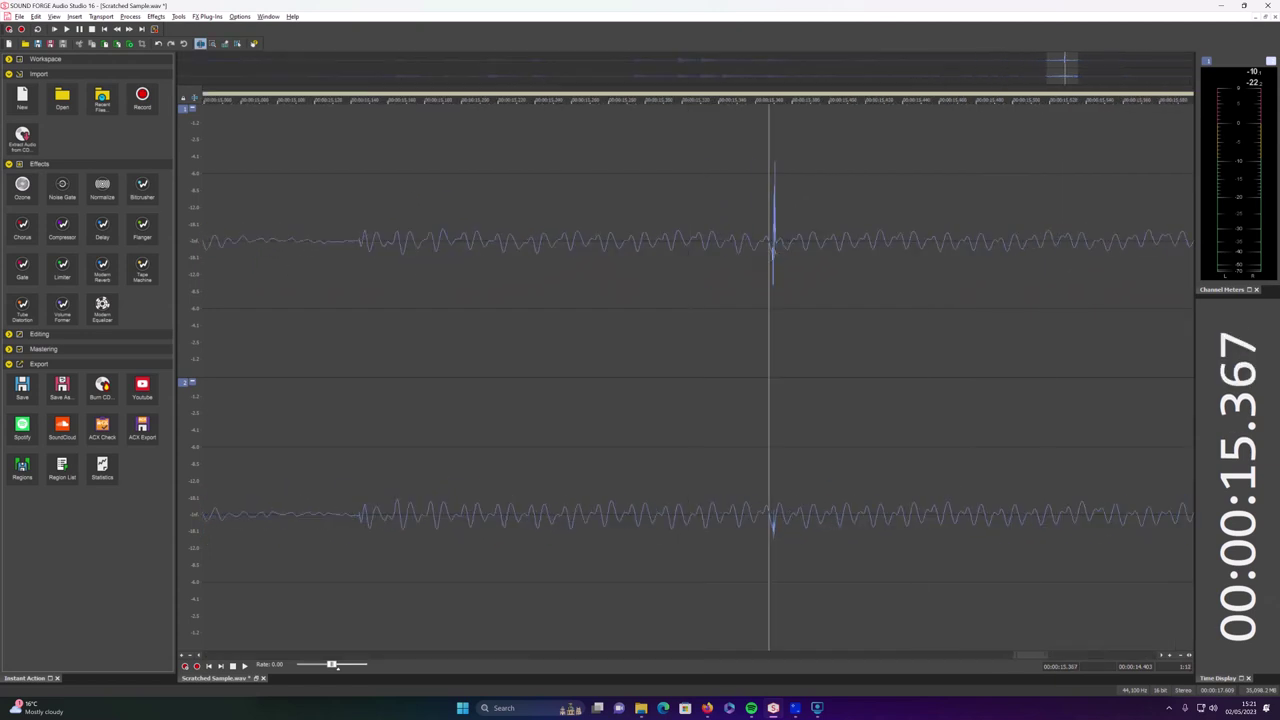
scroll(773, 245, "up", 5)
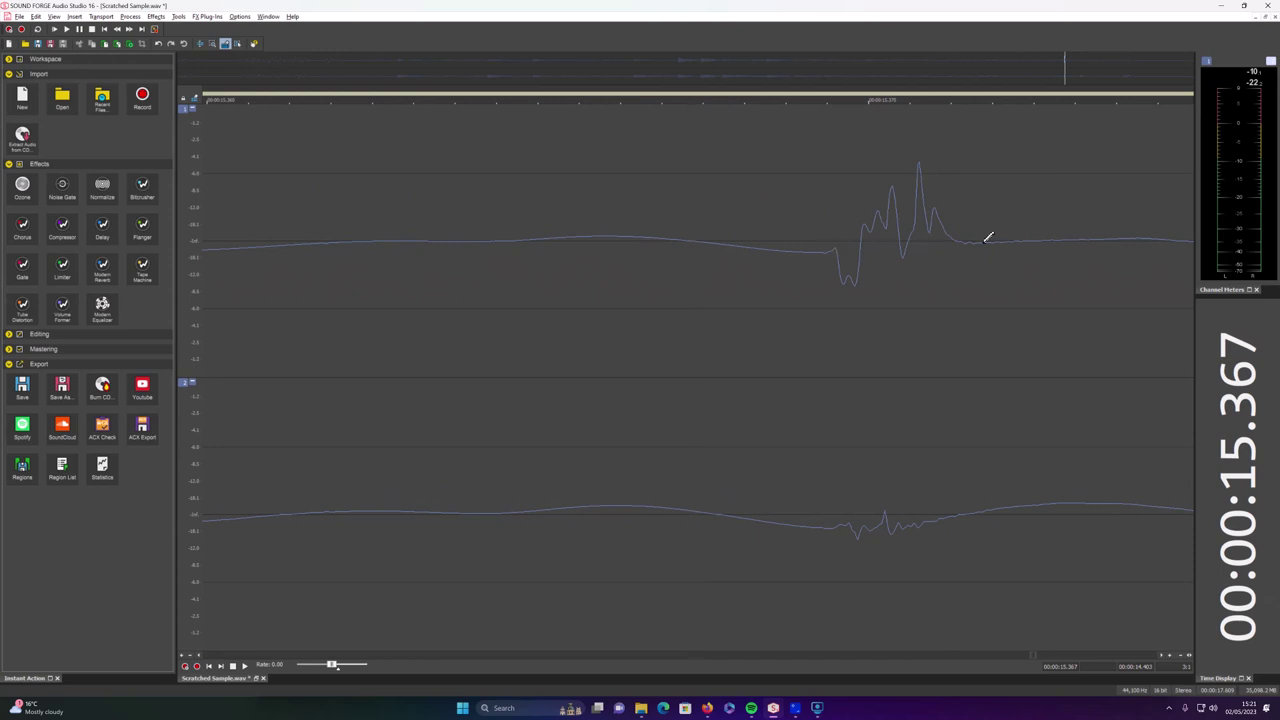
scroll(937, 286, "down", 10)
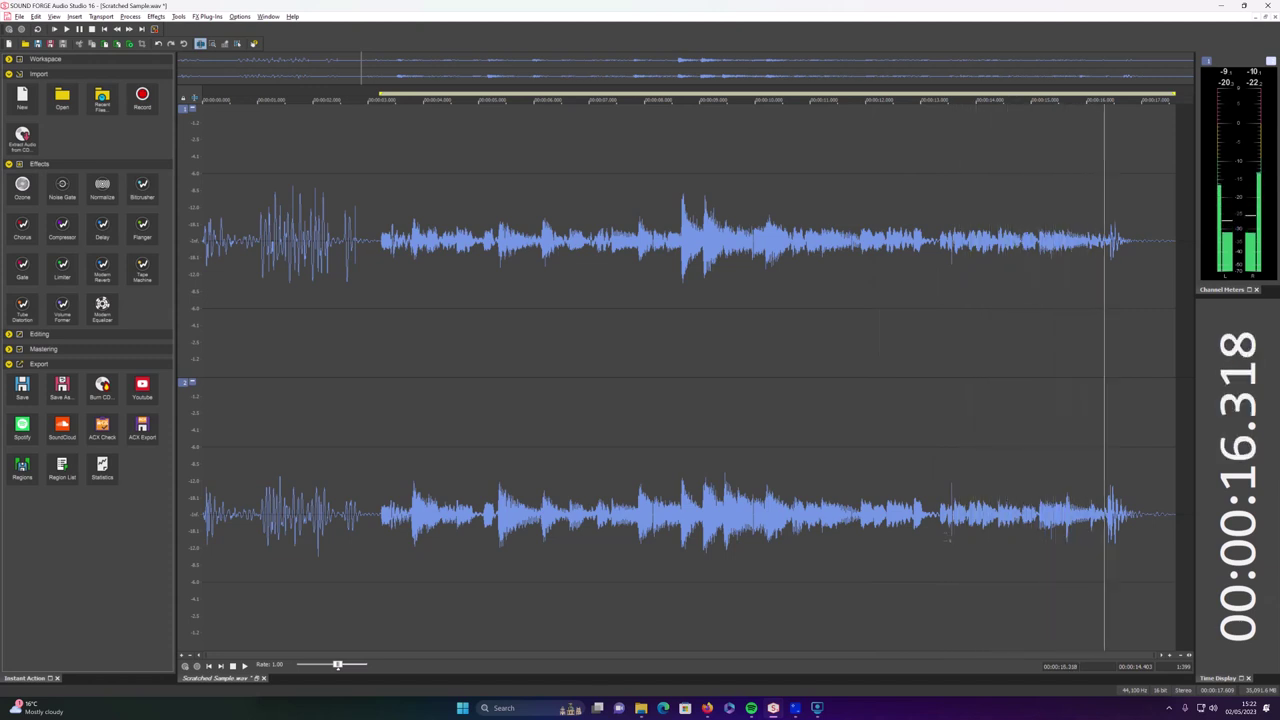
Step: Replay from about 13.35 s and zoom into the bottom-channel click at 13.57 s
left_click(941, 530)
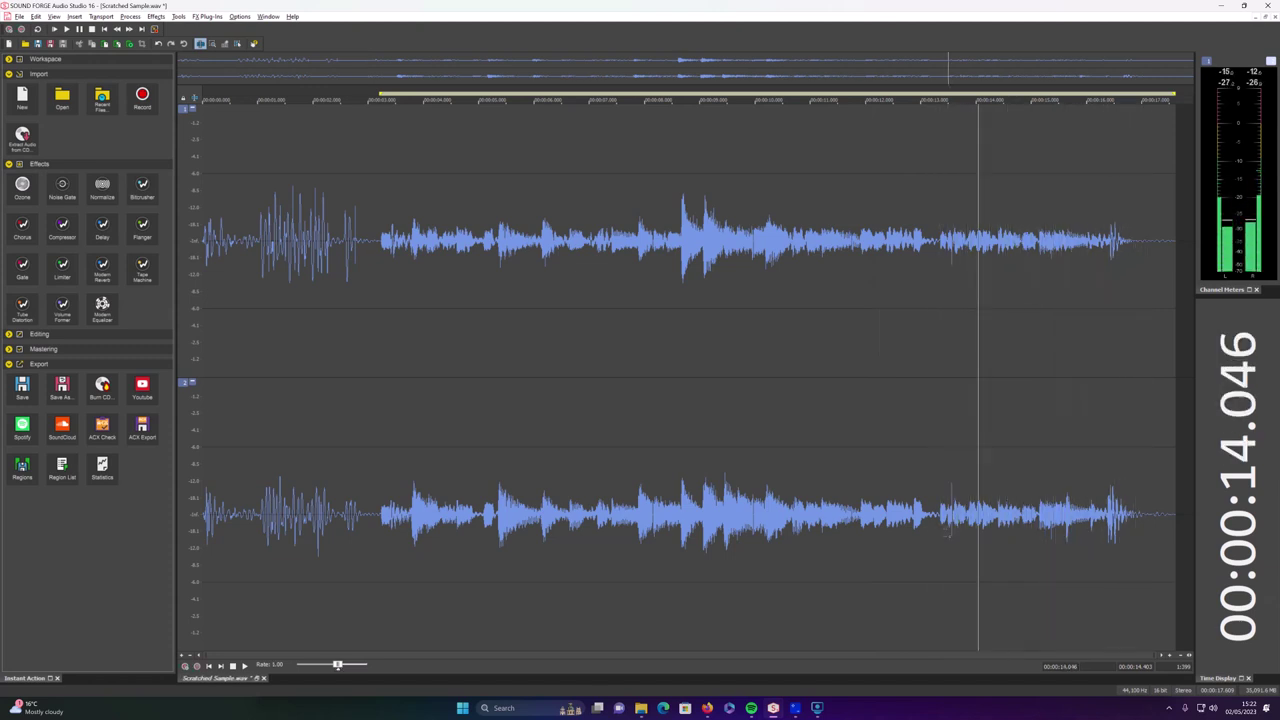
left_click(942, 532)
left_click(941, 532)
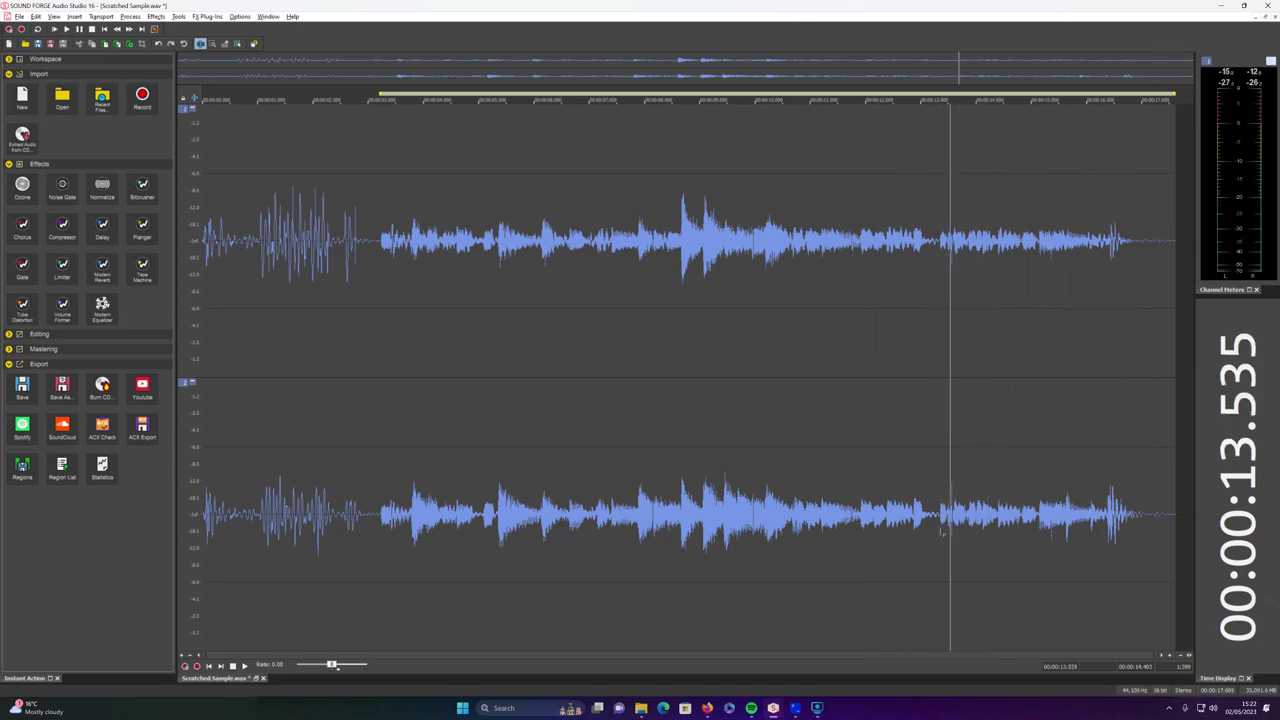
scroll(942, 531, "up", 5)
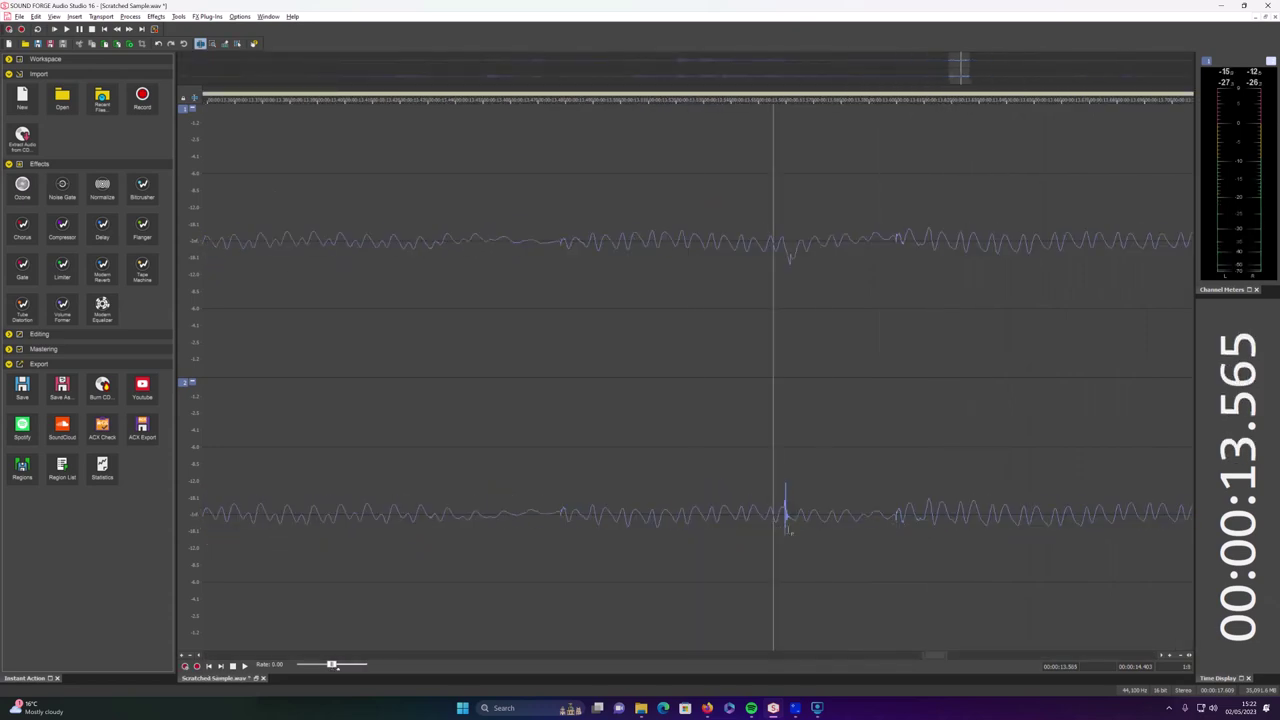
scroll(788, 530, "up", 3)
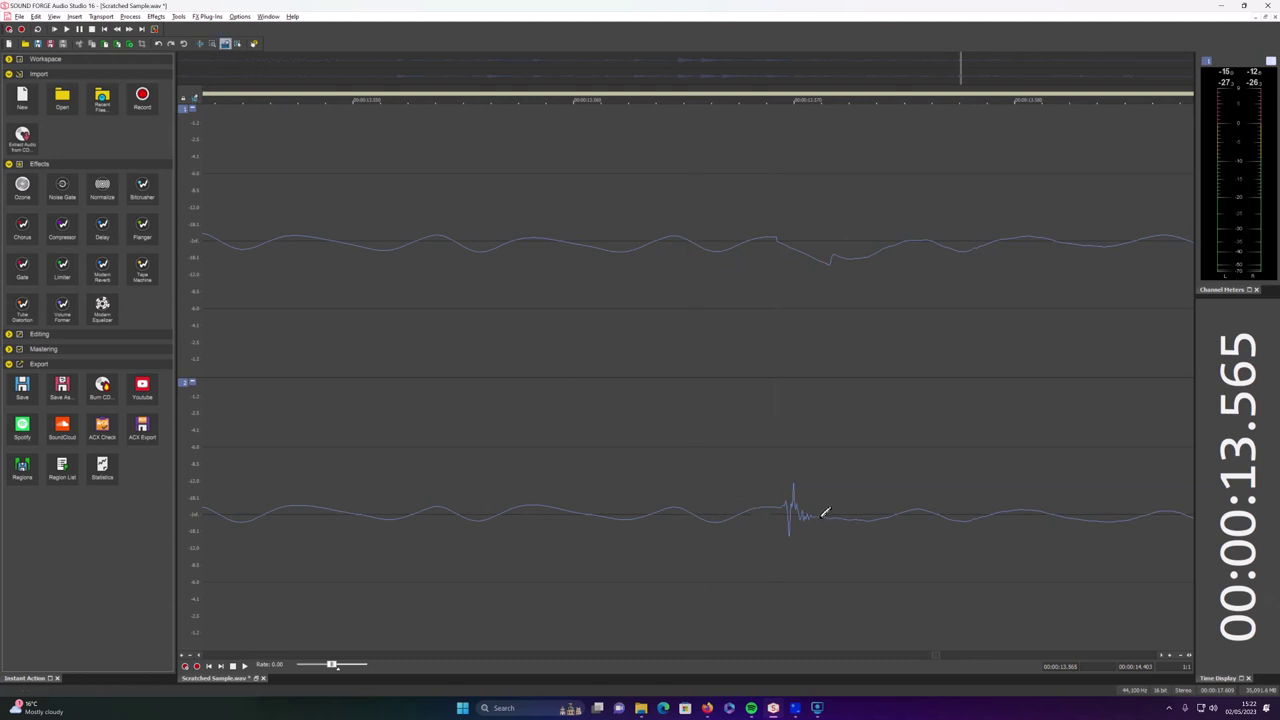
scroll(943, 503, "down", 6)
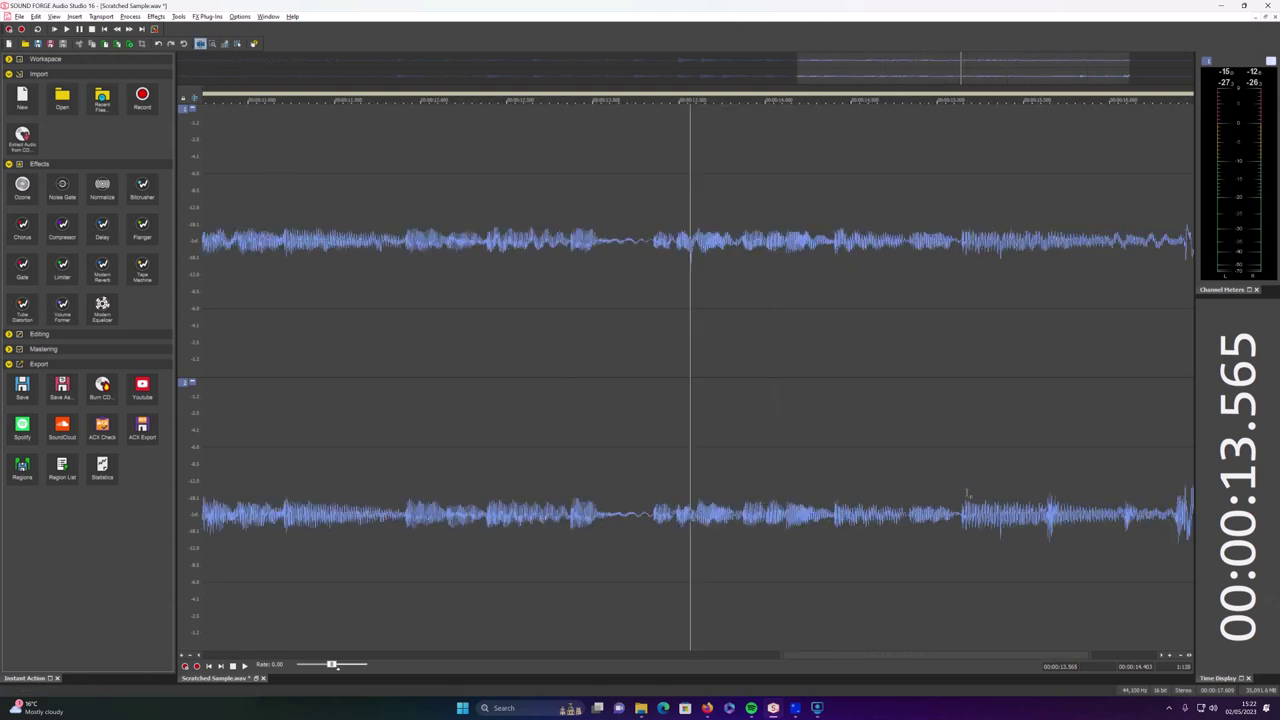
key("space")
Step: Play from 15.15 s and zoom onto the bottom-channel click at 15.37 s
key("space")
left_click(1039, 400)
key("space")
key("space")
key("space")
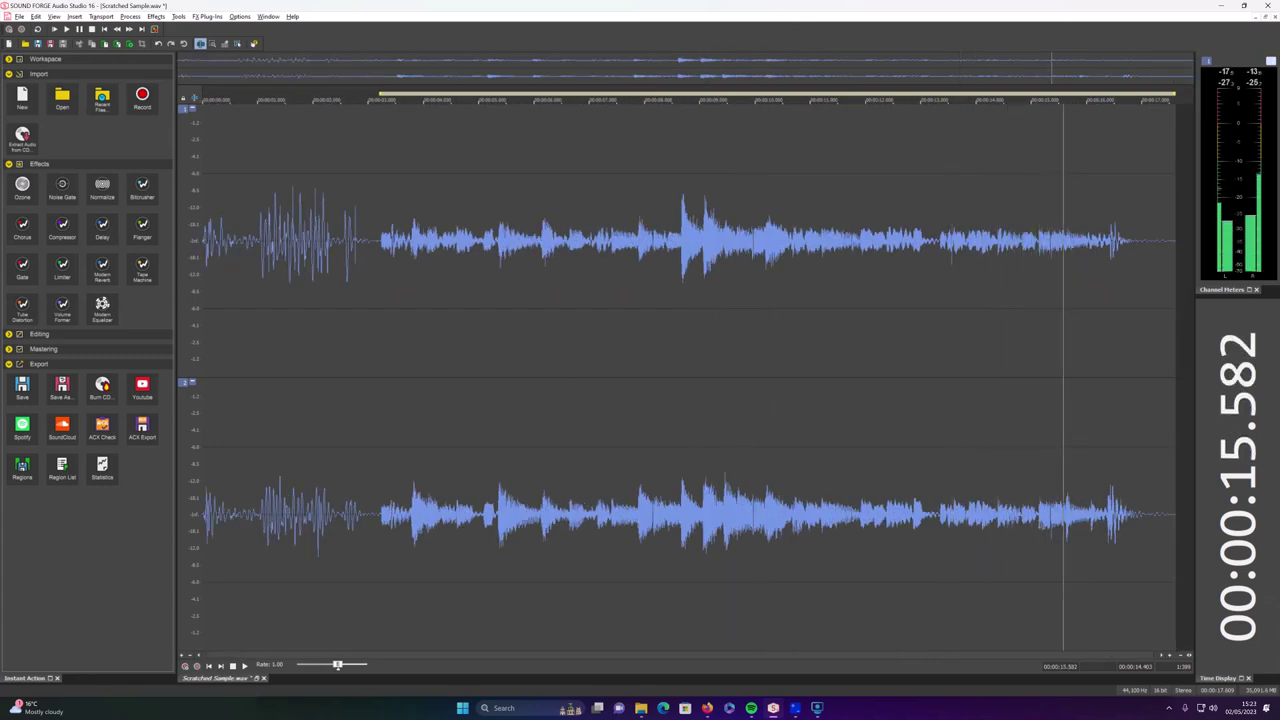
key("space")
scroll(1039, 400, "up", 5)
scroll(936, 545, "up", 2)
left_click(886, 528)
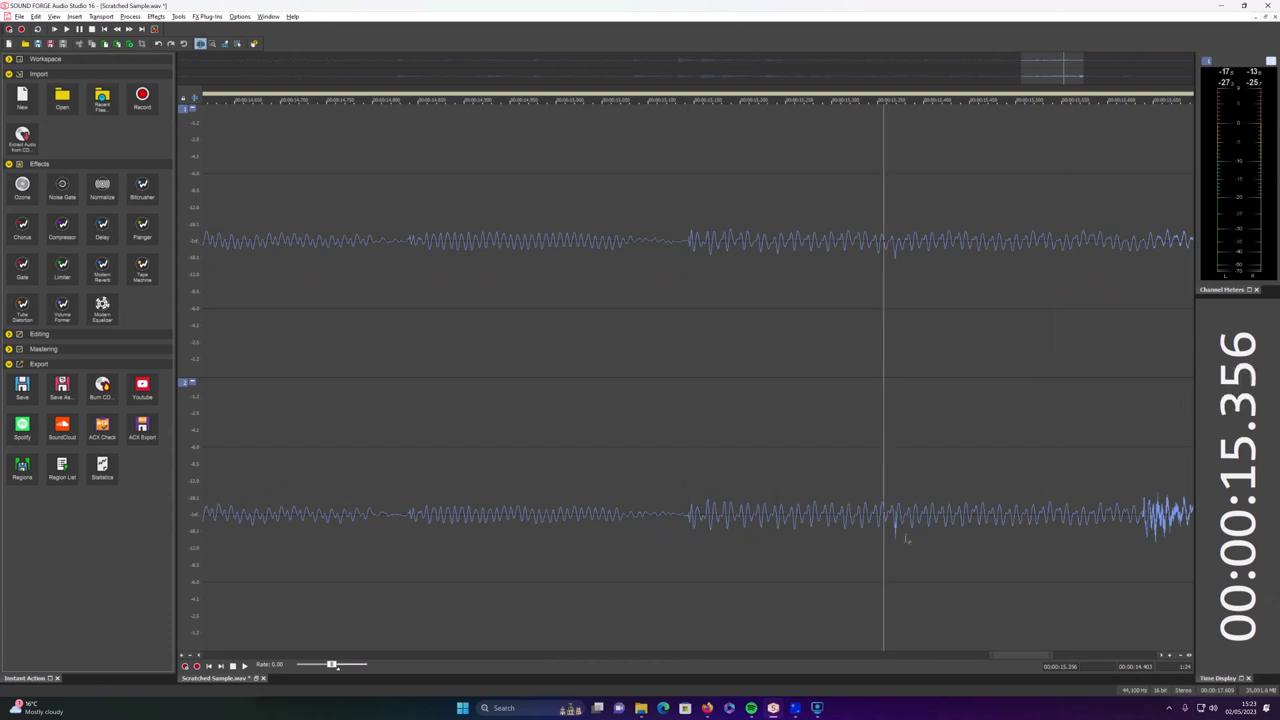
scroll(800, 528, "up", 2)
left_click(729, 529)
scroll(731, 529, "up", 1)
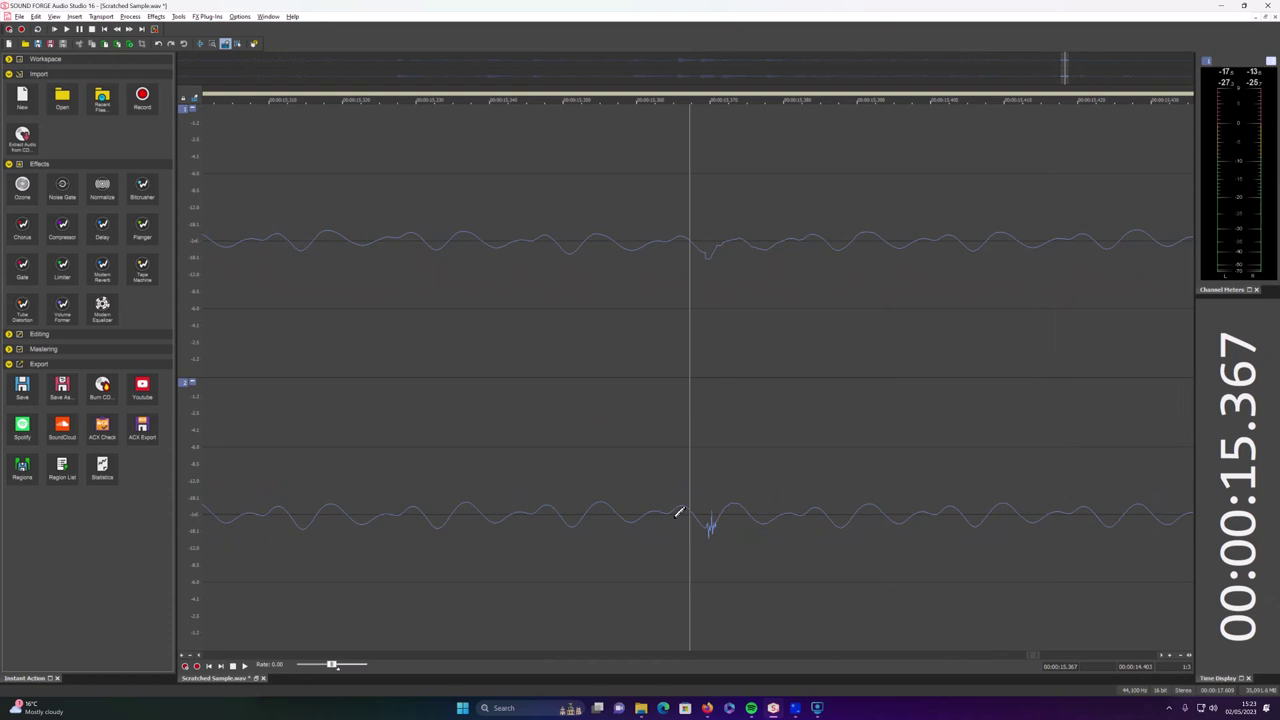
scroll(917, 537, "down", 10)
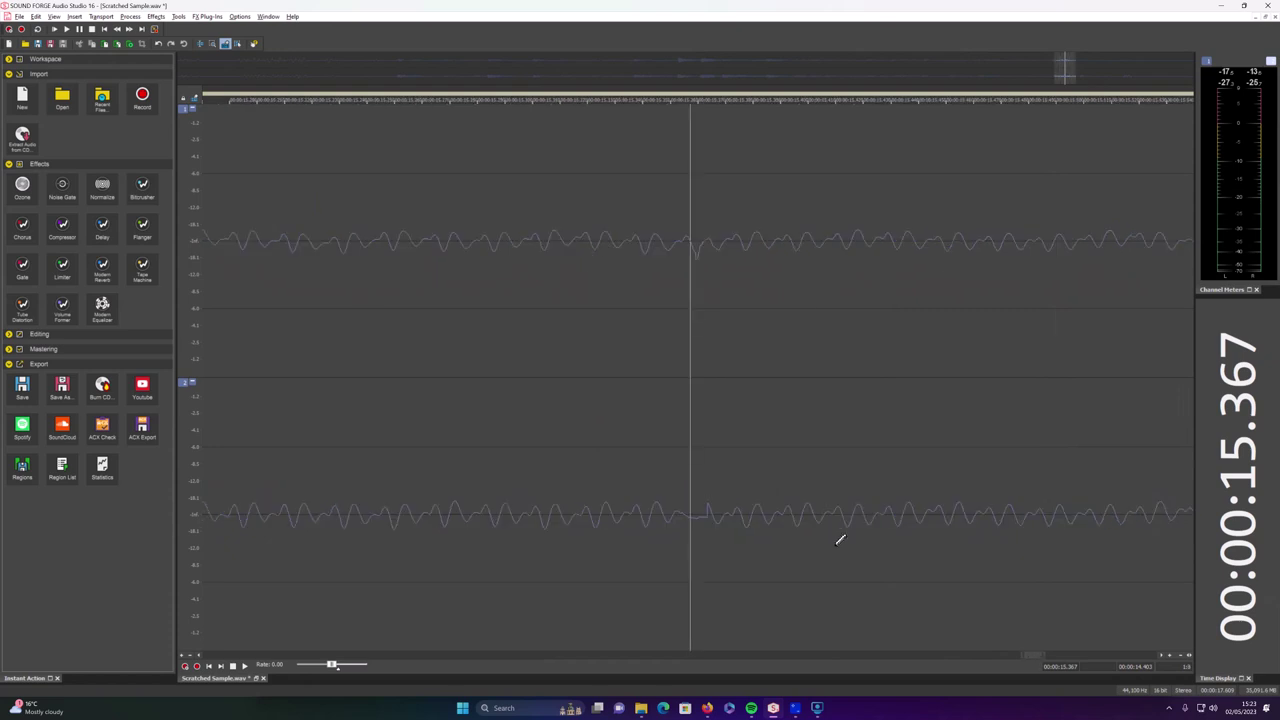